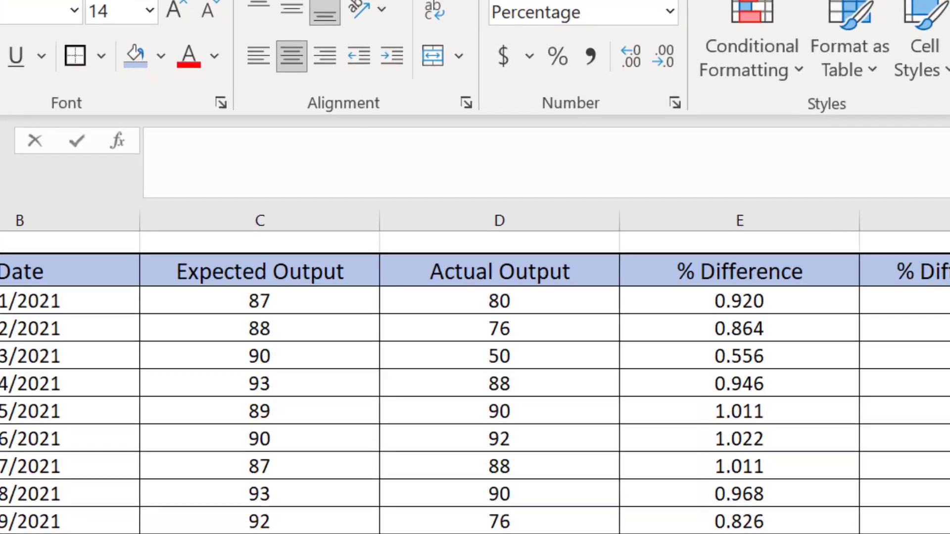
Enter =IF(E3>1,"good",IF(E3<0.8,"bad","")) in G3, which returns blank for 0.920.
{"action": "type", "text": "=if("}
{"action": "left_click", "coordinate": [540, 235]}
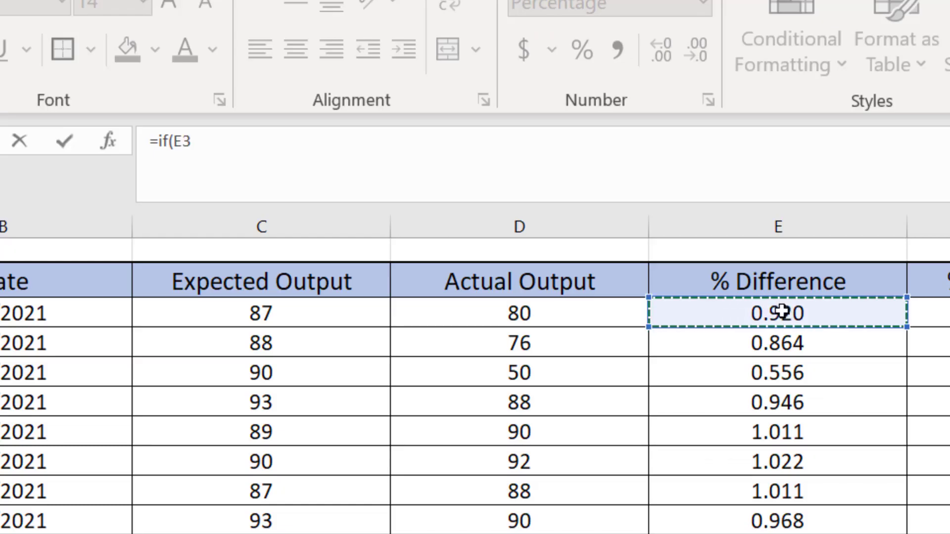
{"action": "type", "text": ">1"}
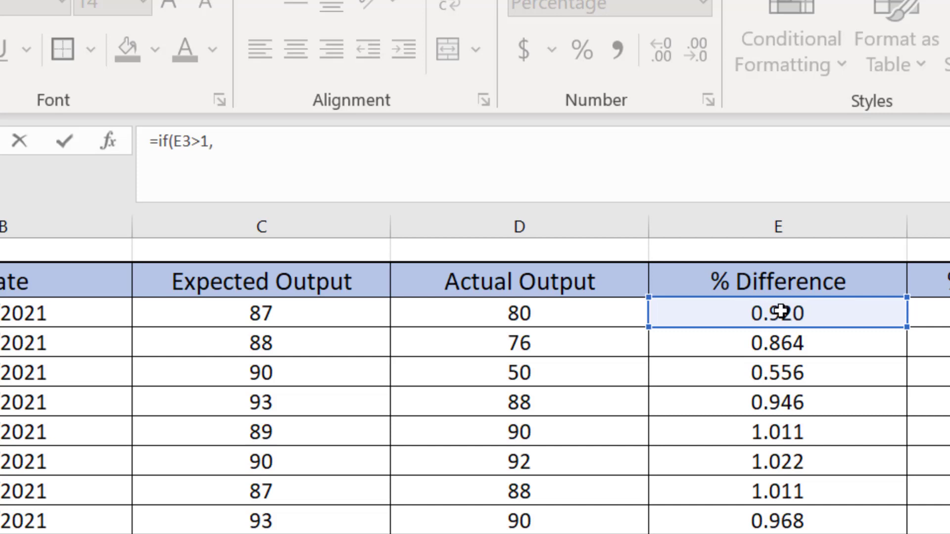
{"action": "type", "text": ",\"good\",if"}
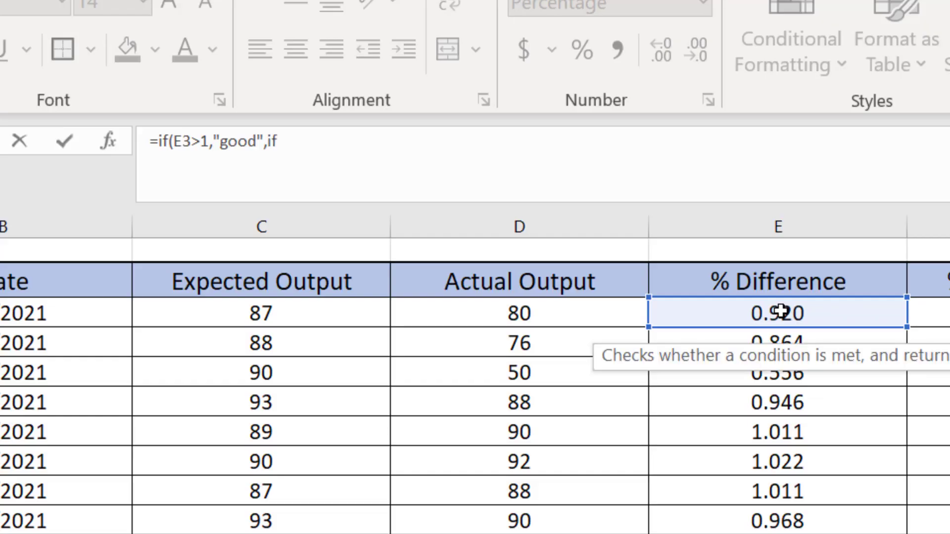
{"action": "type", "text": "("}
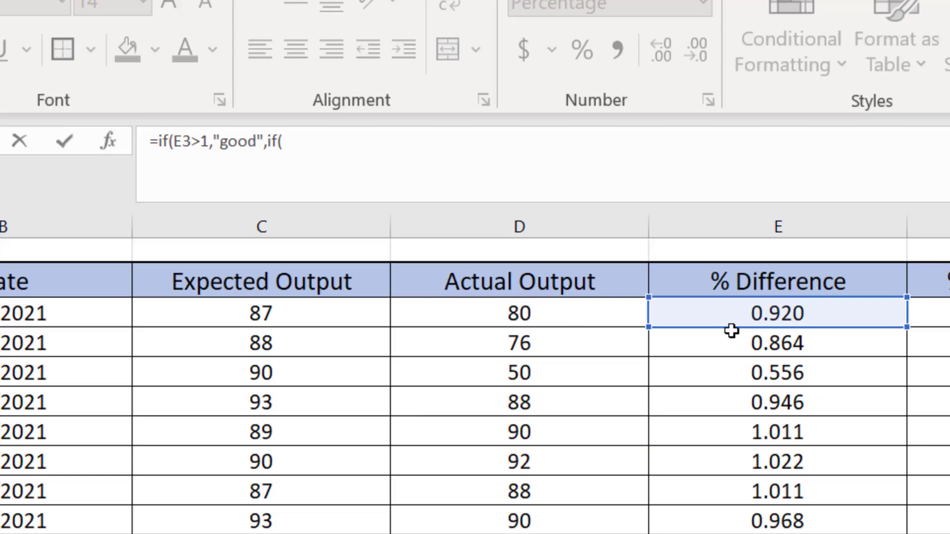
{"action": "left_click", "coordinate": [739, 310]}
{"action": "type", "text": "<"}
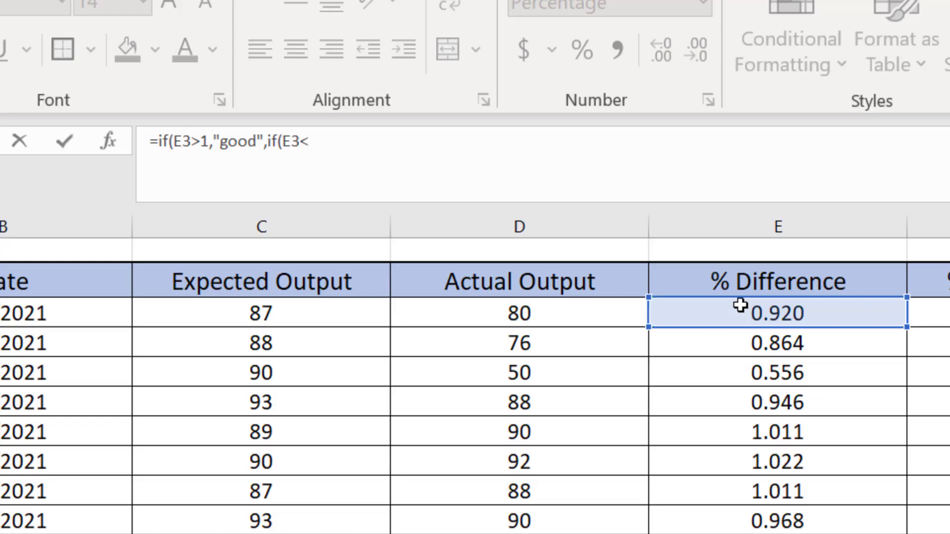
{"action": "type", "text": ".8,\"bad\",\"\")"}
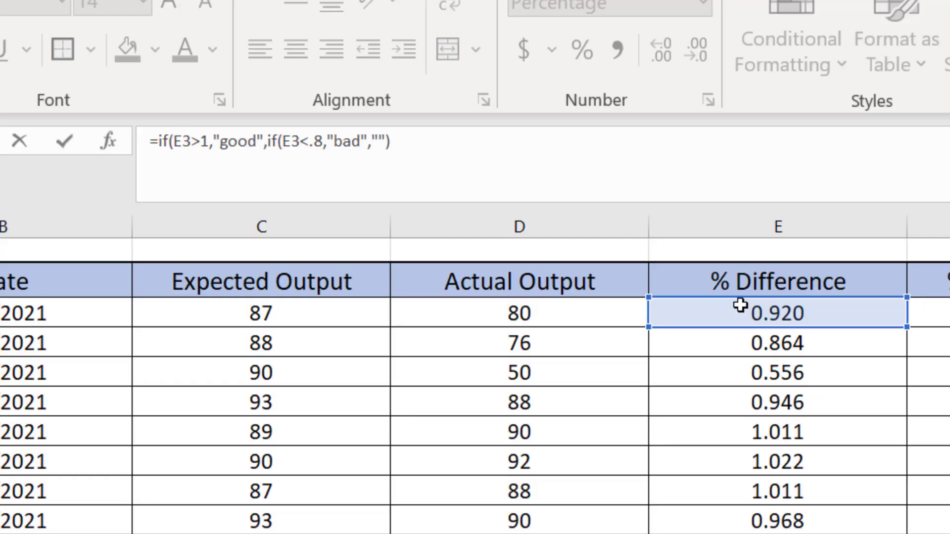
{"action": "type", "text": ")"}
{"action": "key", "text": "Return"}
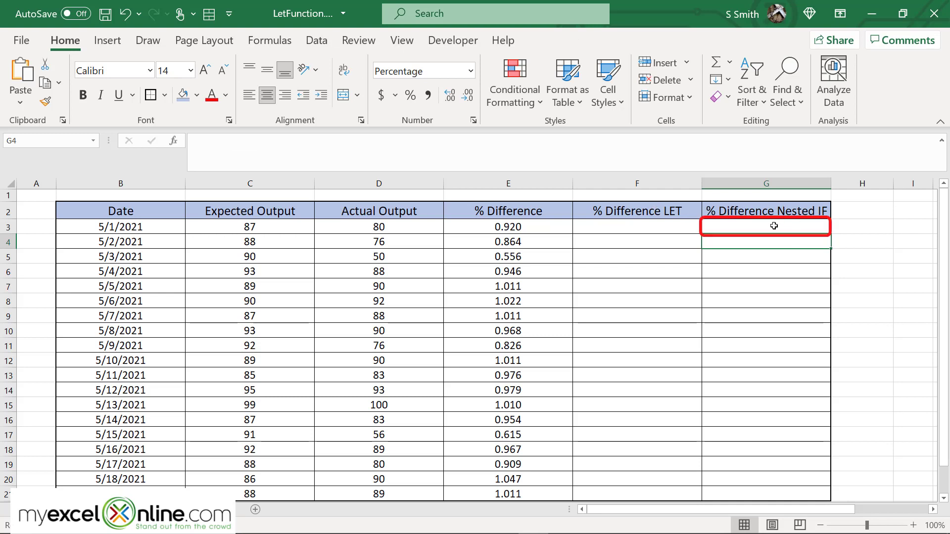
Copy G3's nested IF down to G21, then check the bad result in G5 and the good result in G7.
{"action": "left_click", "coordinate": [774, 226]}
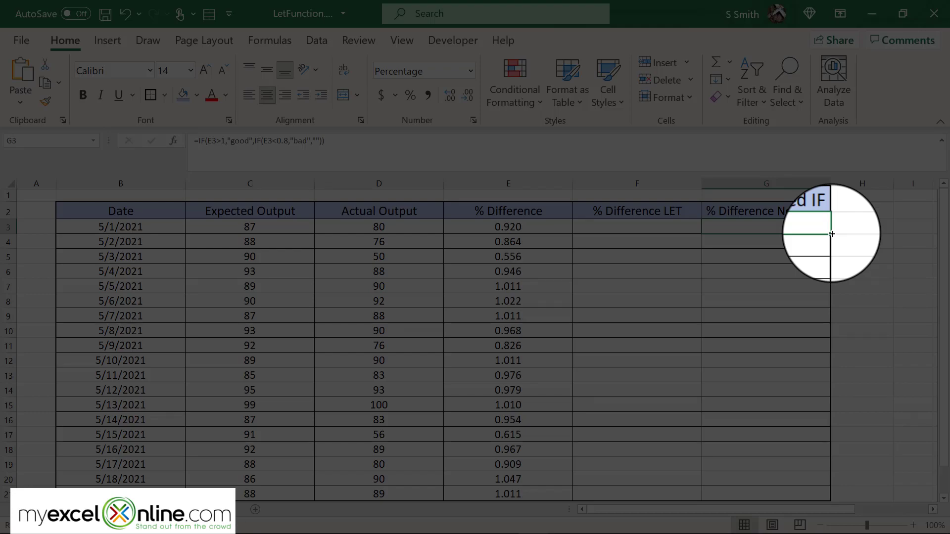
{"action": "double_click", "coordinate": [832, 234]}
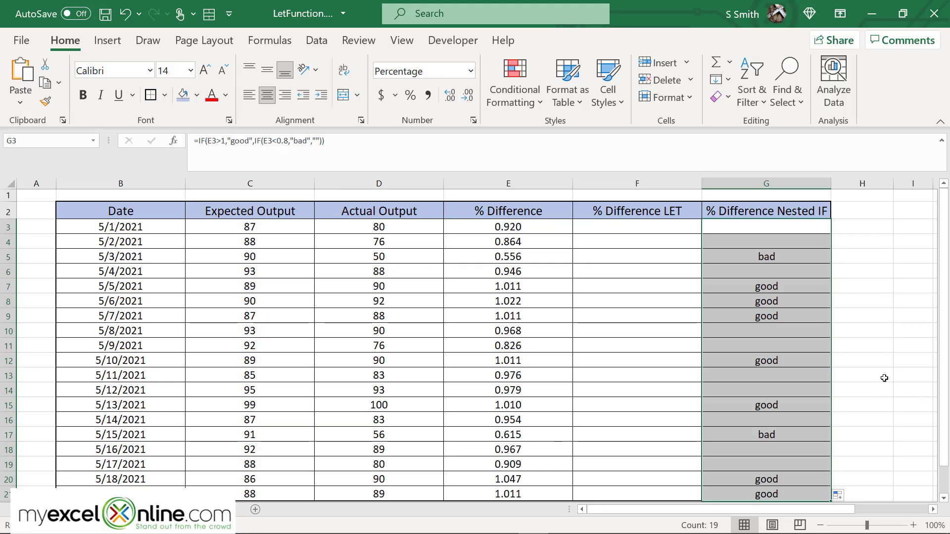
{"action": "left_click", "coordinate": [802, 259]}
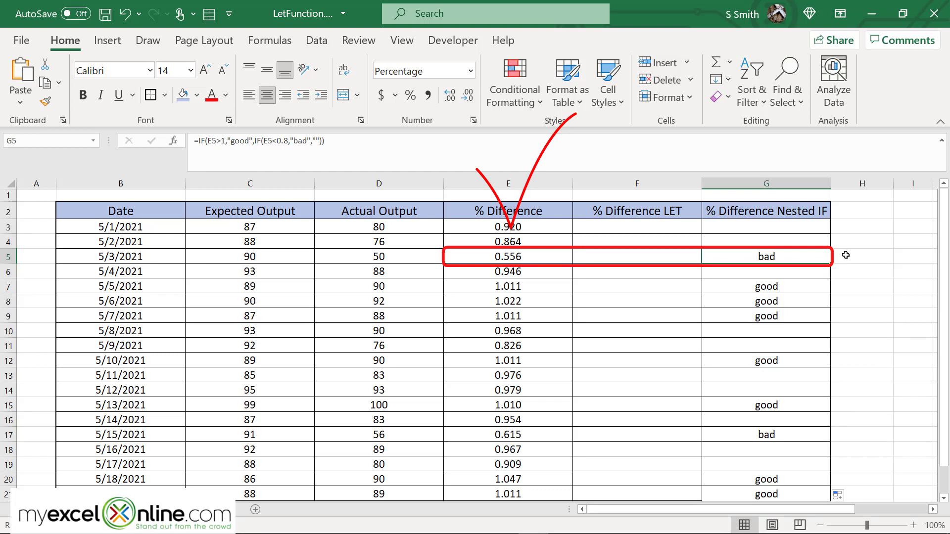
{"action": "left_click", "coordinate": [819, 287]}
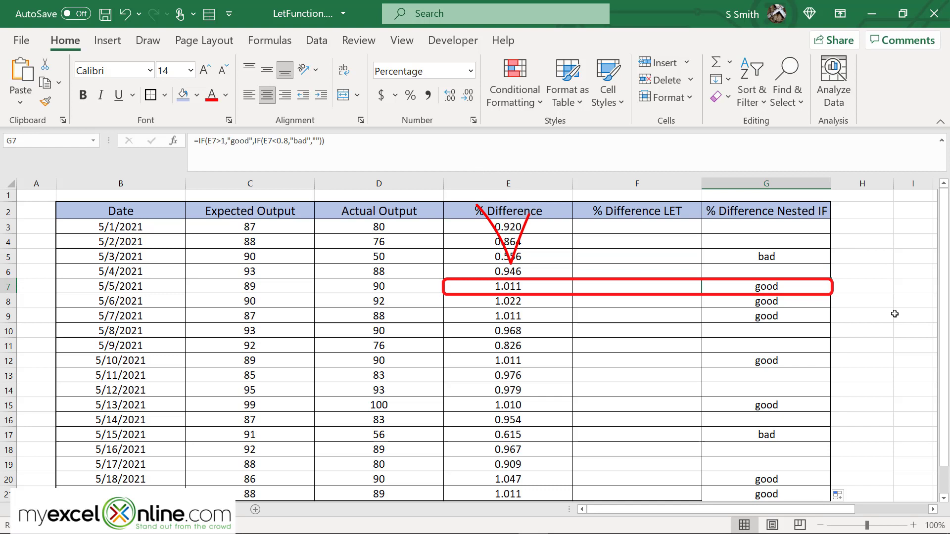
{"action": "left_click", "coordinate": [762, 230]}
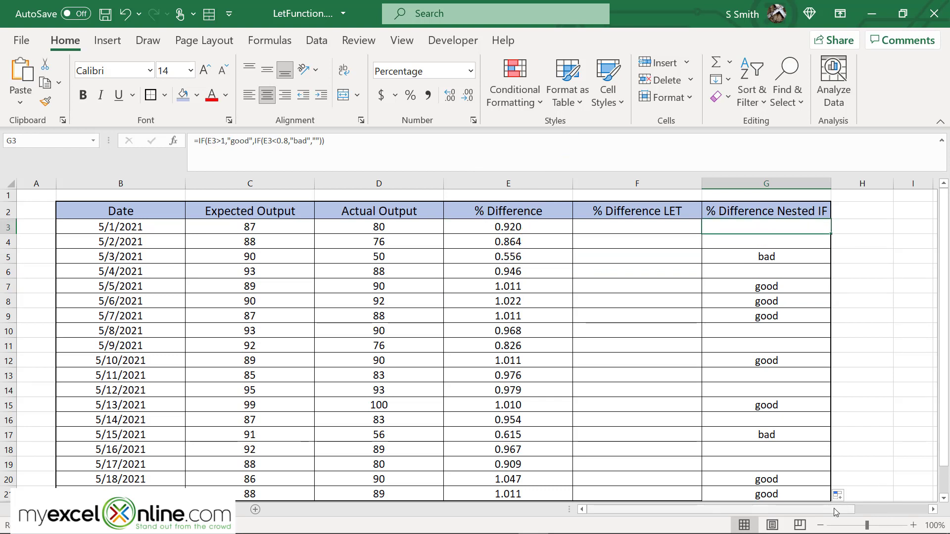
Enter =LET(pchg,E3,IF(pchg>1,"good",IF(pchg<0.8,"bad",""))) in F3.
{"action": "key", "text": "Left"}
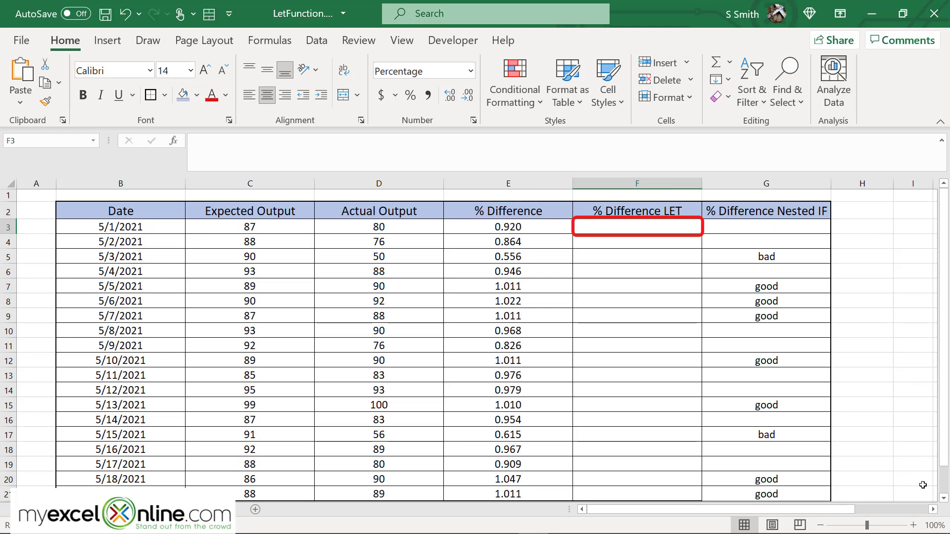
{"action": "type", "text": "=let("}
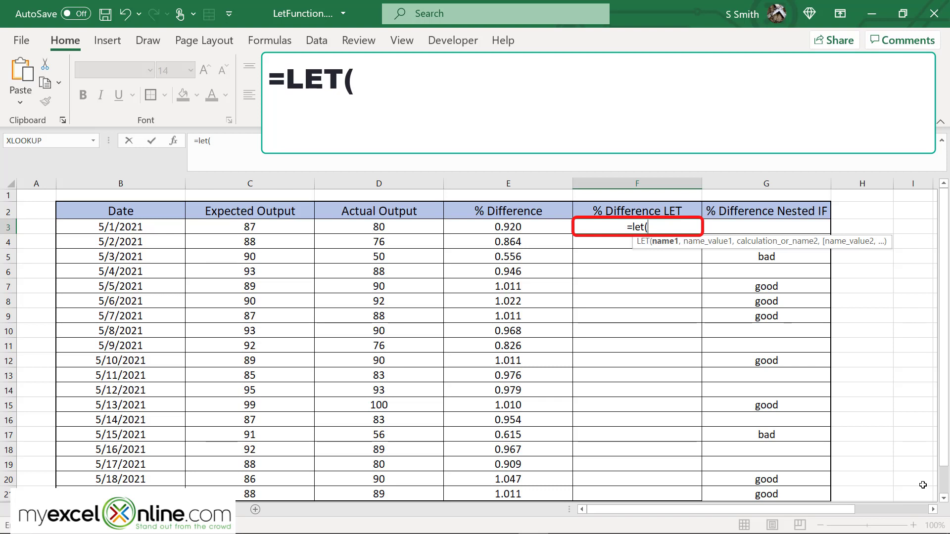
{"action": "type", "text": "pch"}
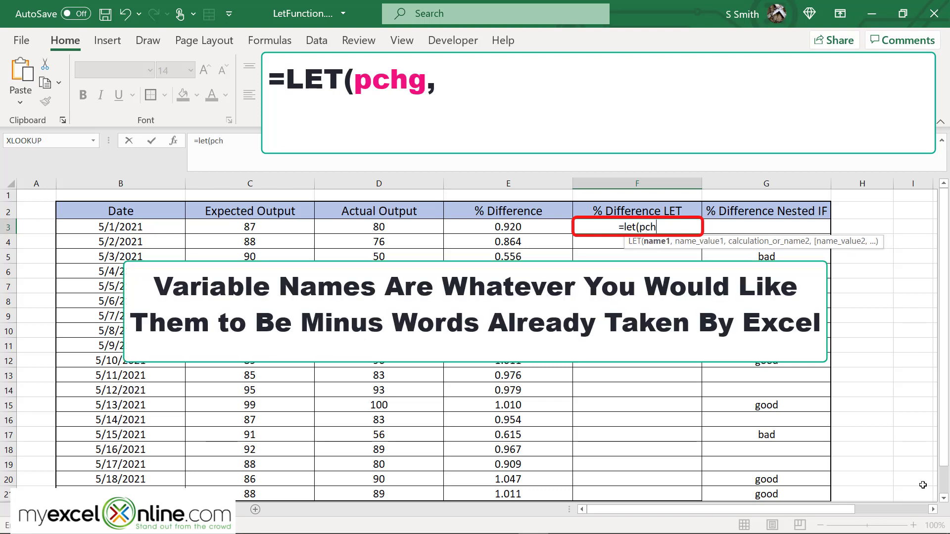
{"action": "type", "text": "g"}
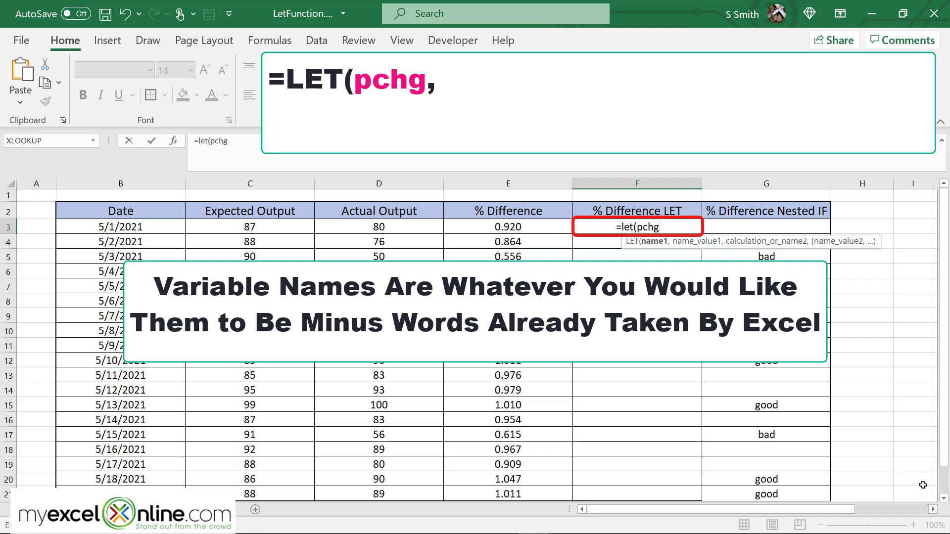
{"action": "type", "text": ","}
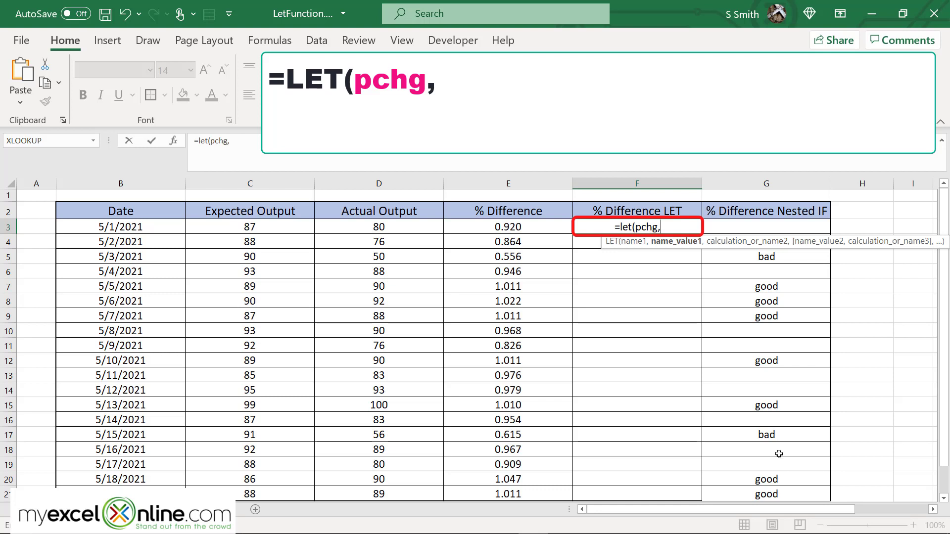
{"action": "left_click", "coordinate": [530, 224]}
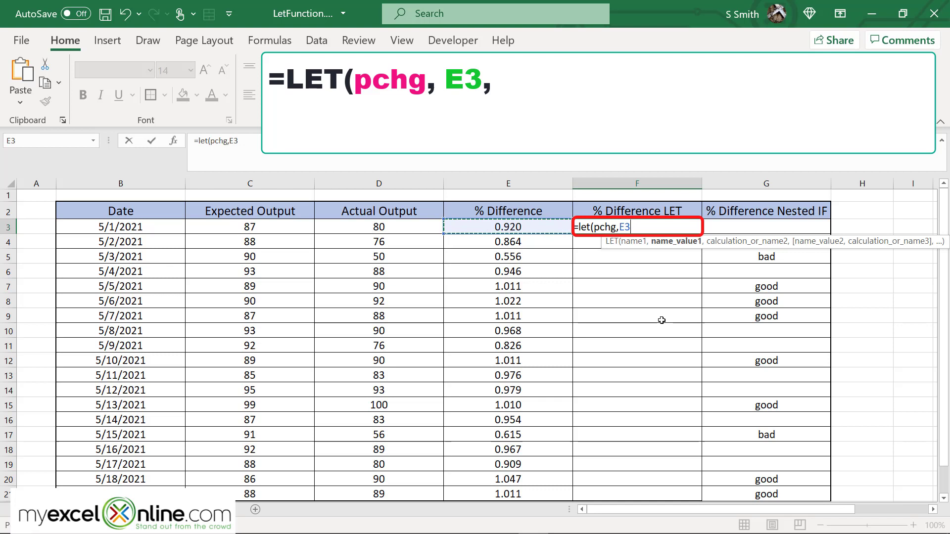
{"action": "type", "text": ","}
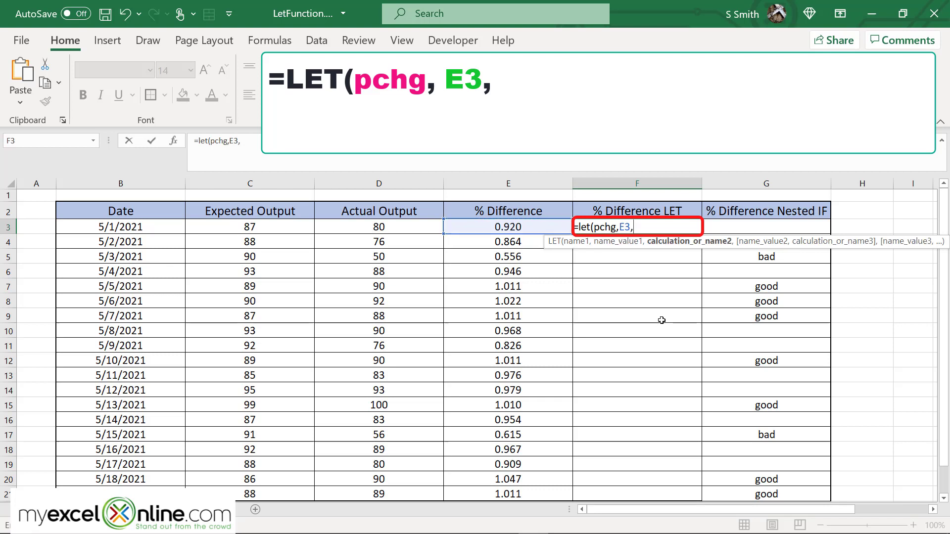
{"action": "type", "text": "if("}
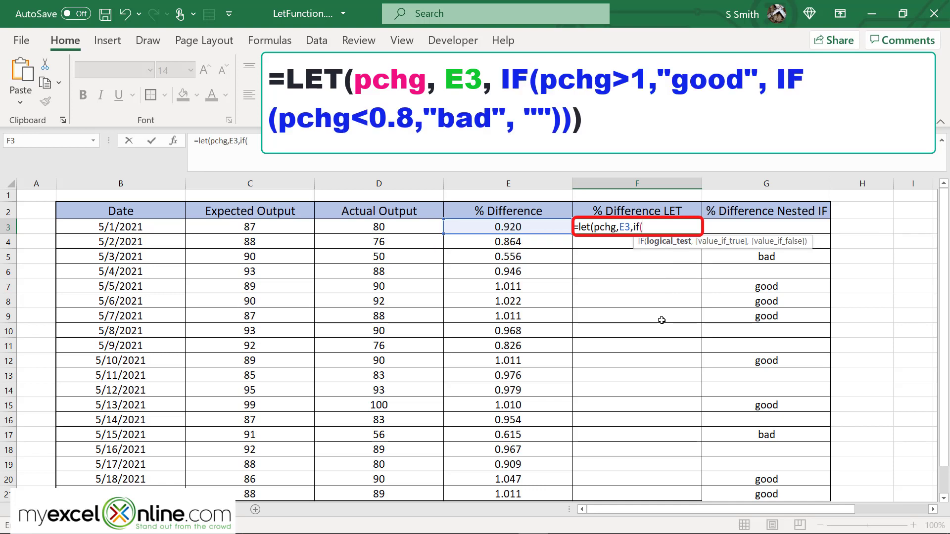
{"action": "type", "text": "pchg>1,\"good"}
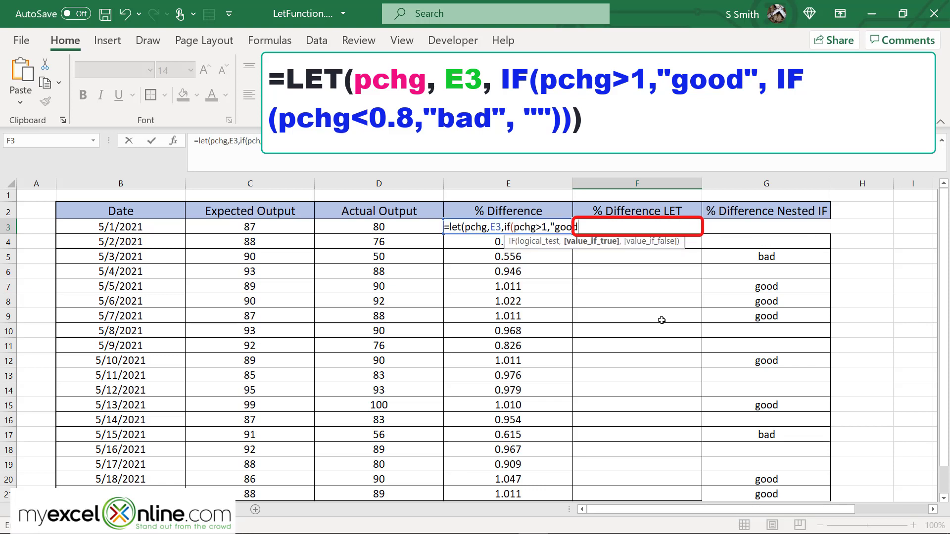
{"action": "type", "text": "\","}
{"action": "type", "text": "if("}
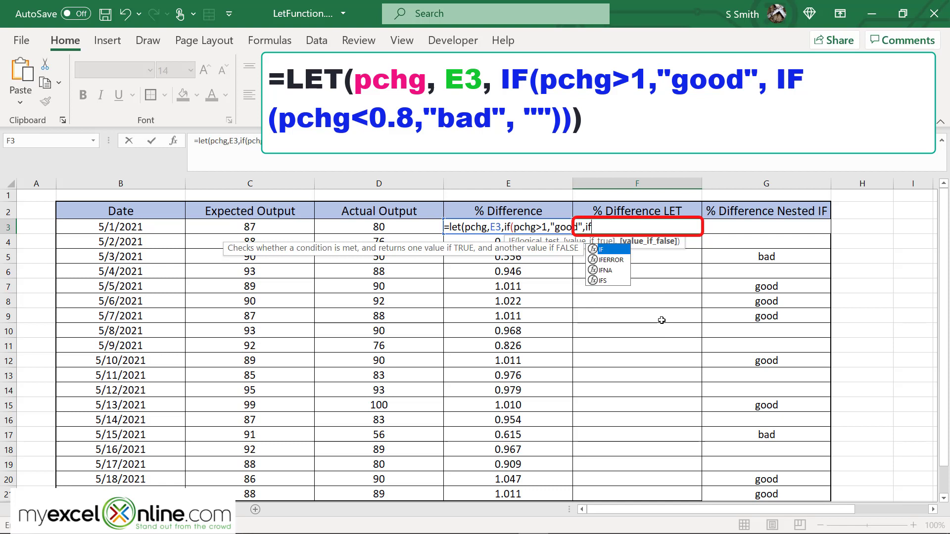
{"action": "type", "text": "pchg<"}
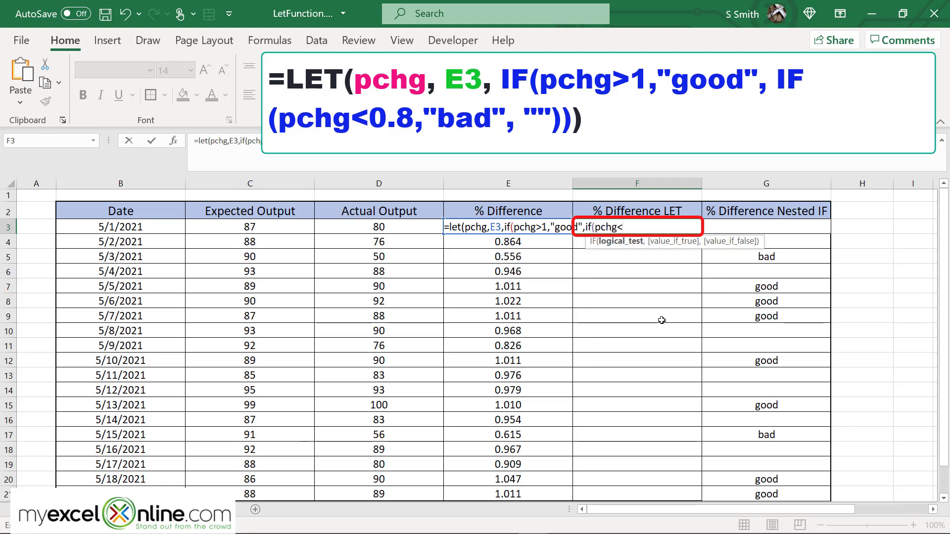
{"action": "type", "text": ".8,\"bad\""}
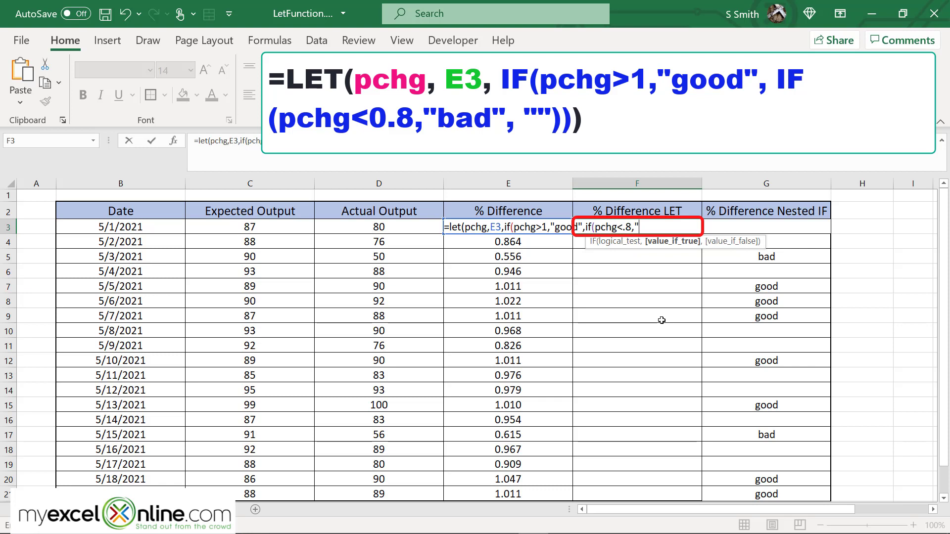
{"action": "type", "text": ","}
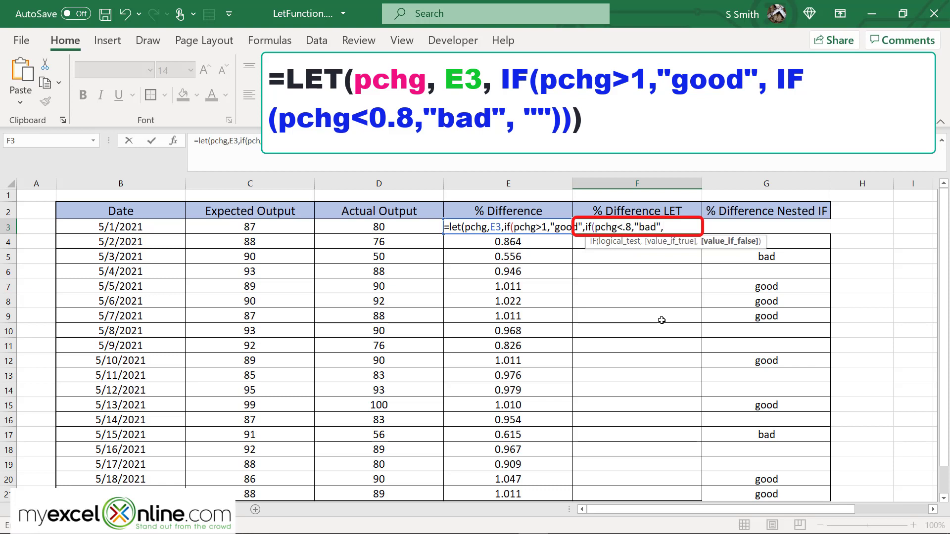
{"action": "type", "text": "\"\")"}
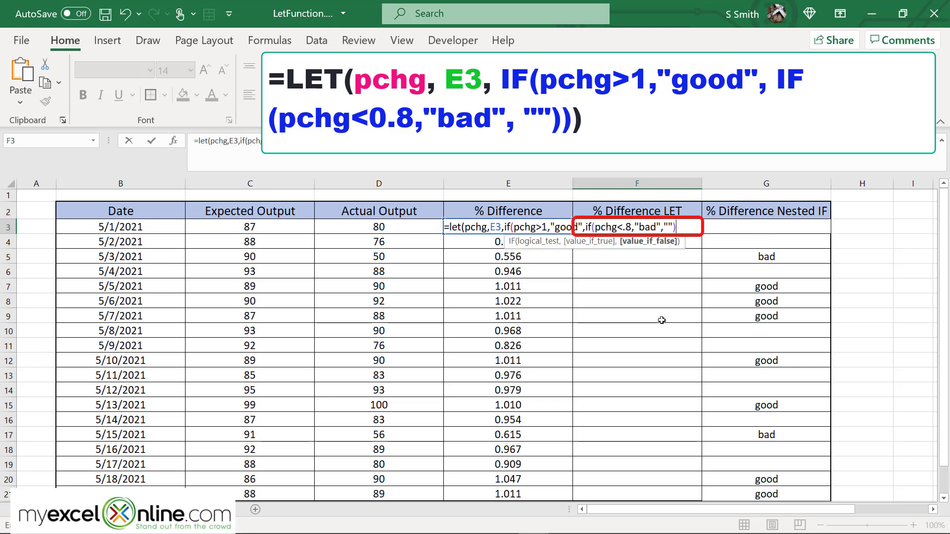
{"action": "type", "text": "))"}
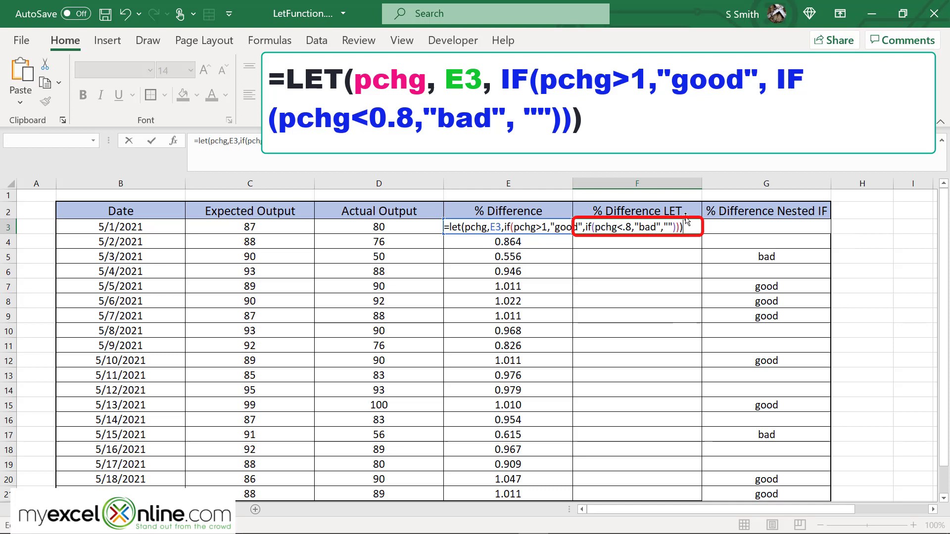
{"action": "key", "text": "Return"}
{"action": "left_click", "coordinate": [670, 226]}
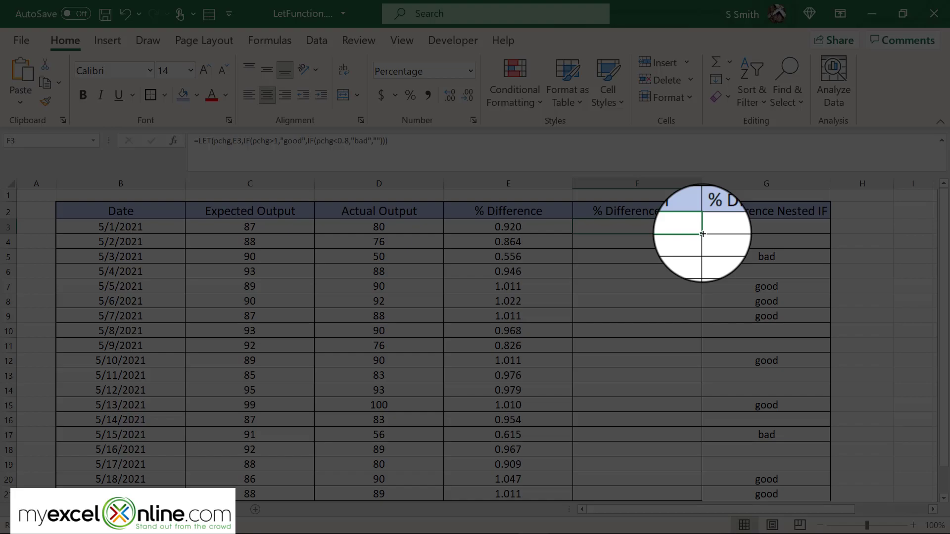
Copy the LET formula down column F, then clear the filled LET range.
{"action": "double_click", "coordinate": [703, 233]}
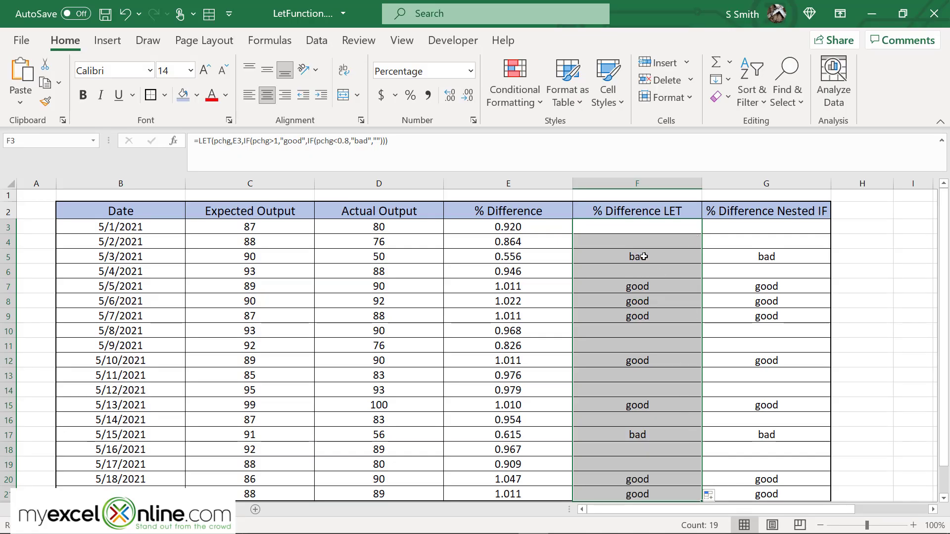
{"action": "left_click", "coordinate": [683, 228]}
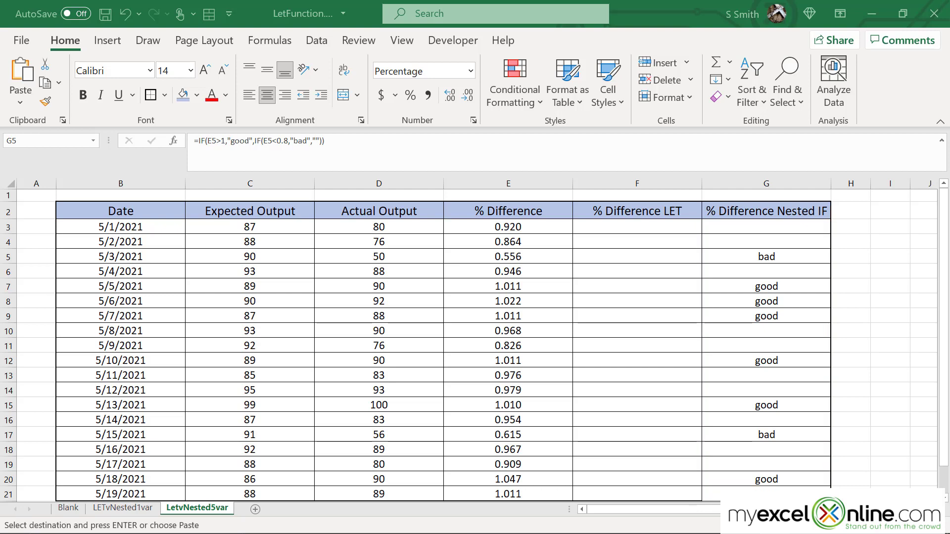
{"action": "left_click", "coordinate": [742, 227]}
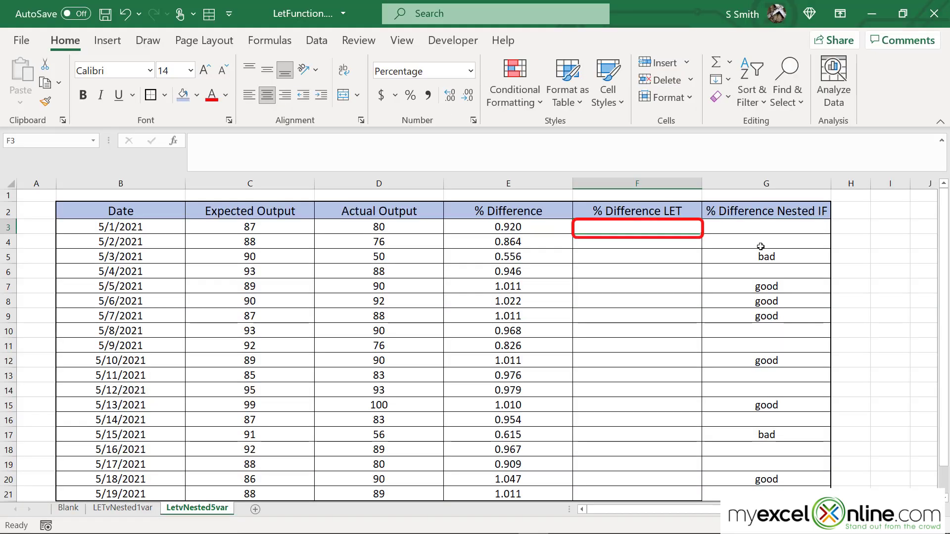
Start F3's LET with pchg as E3, pergood 1, perbad .8, textgood "good", textbad "bad".
{"action": "type", "text": "="}
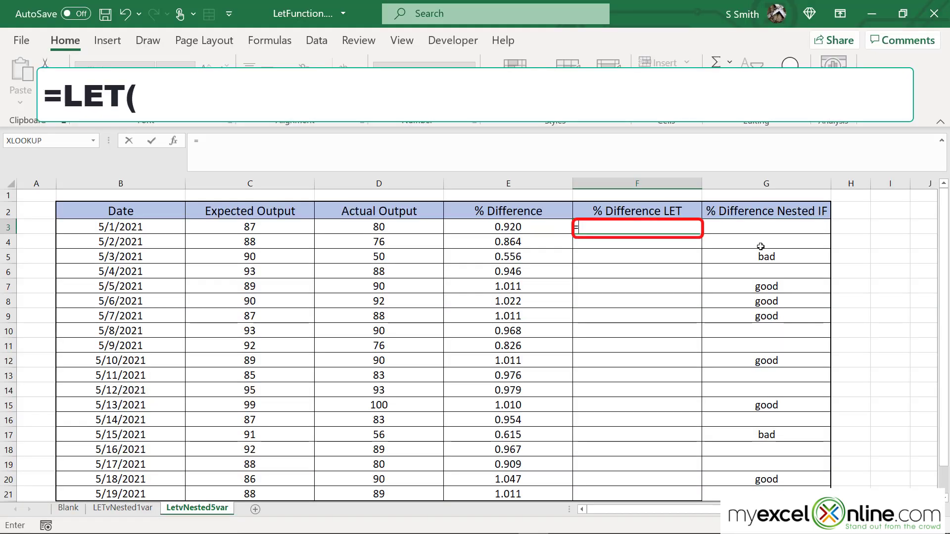
{"action": "type", "text": "let("}
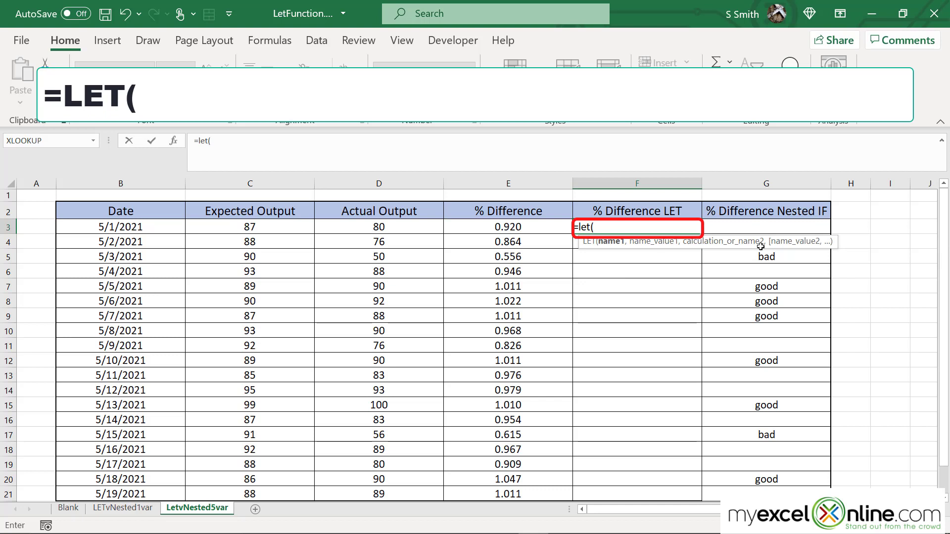
{"action": "type", "text": "pchg"}
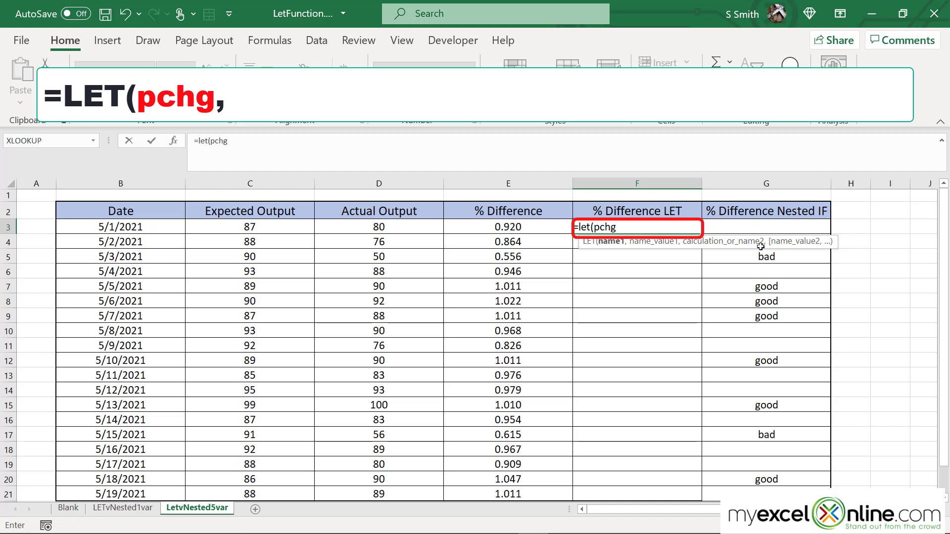
{"action": "type", "text": ","}
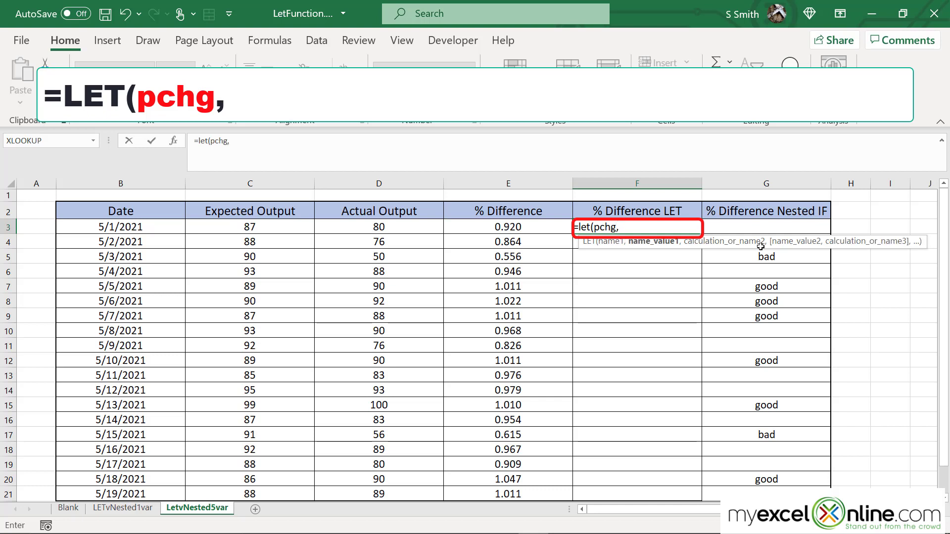
{"action": "left_click", "coordinate": [528, 226]}
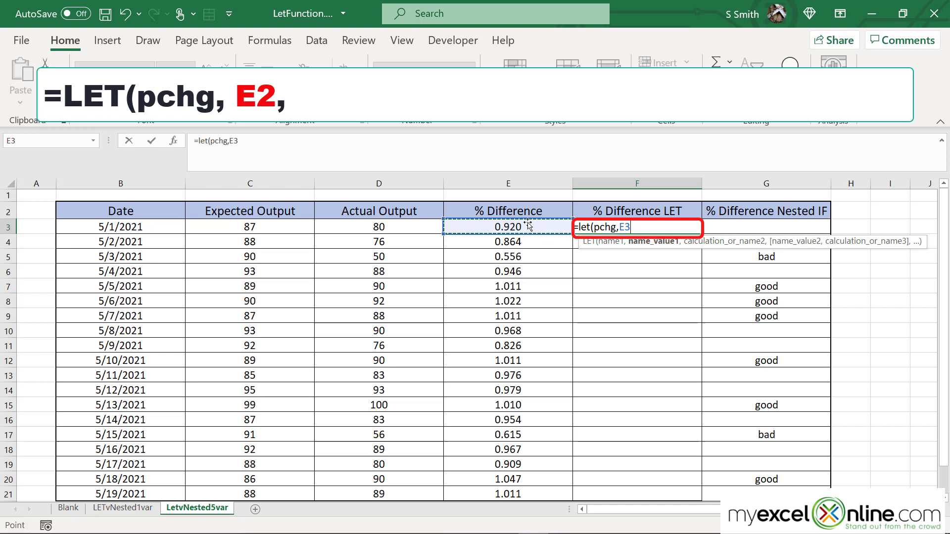
{"action": "type", "text": ","}
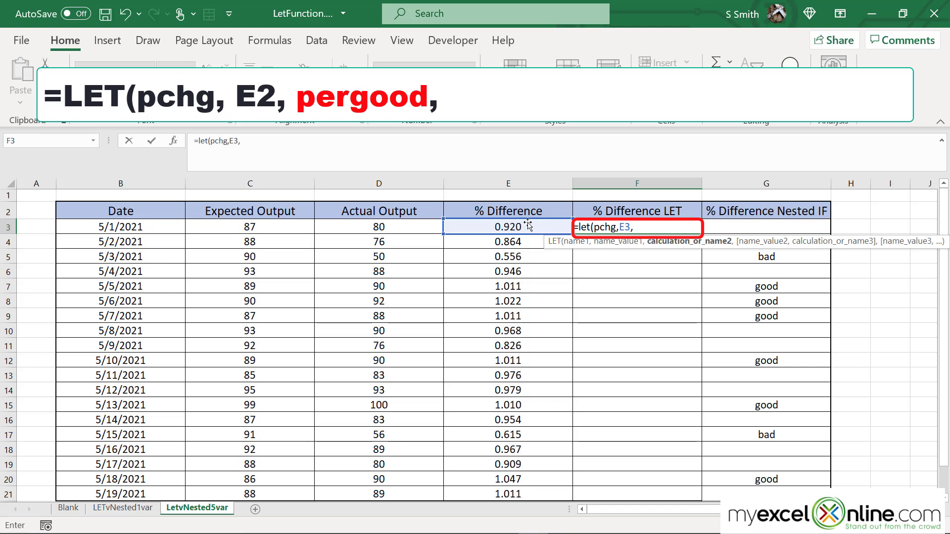
{"action": "type", "text": "pergood,"}
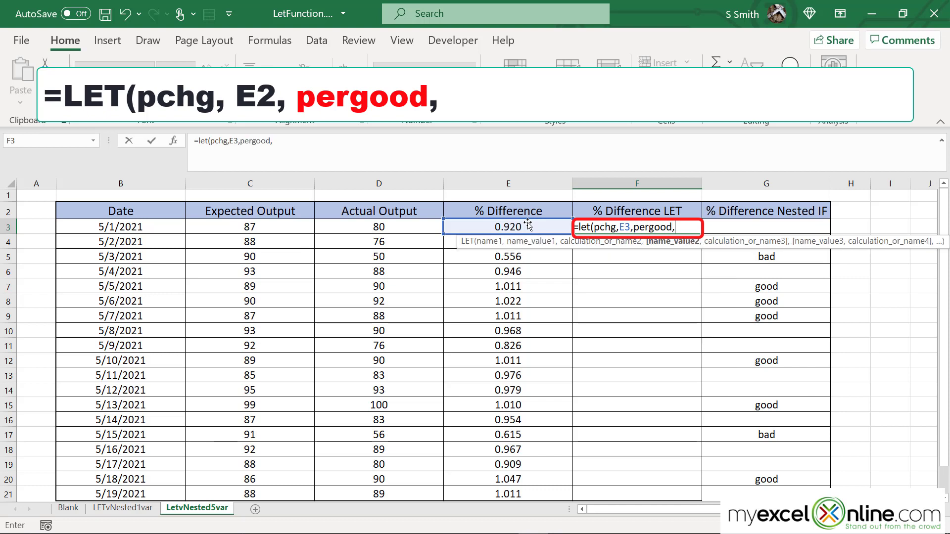
{"action": "type", "text": "1"}
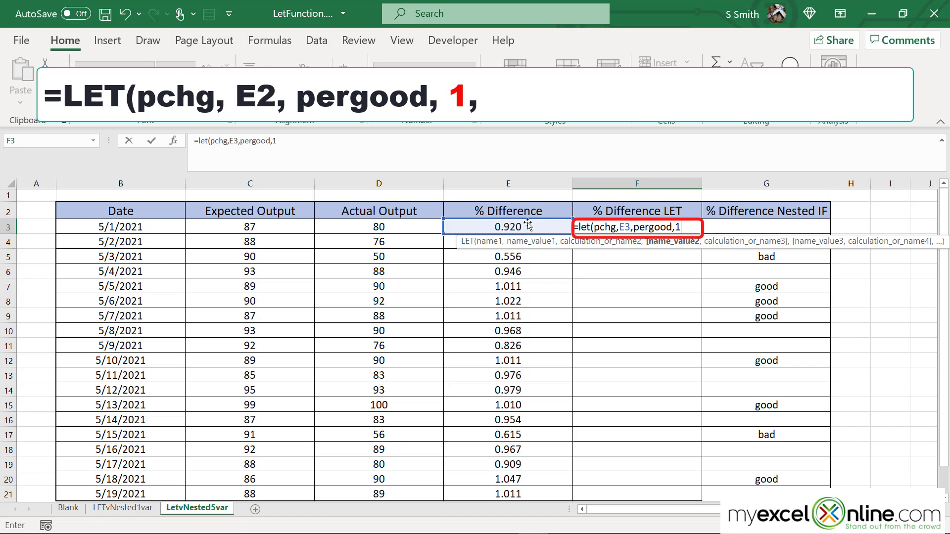
{"action": "type", "text": ","}
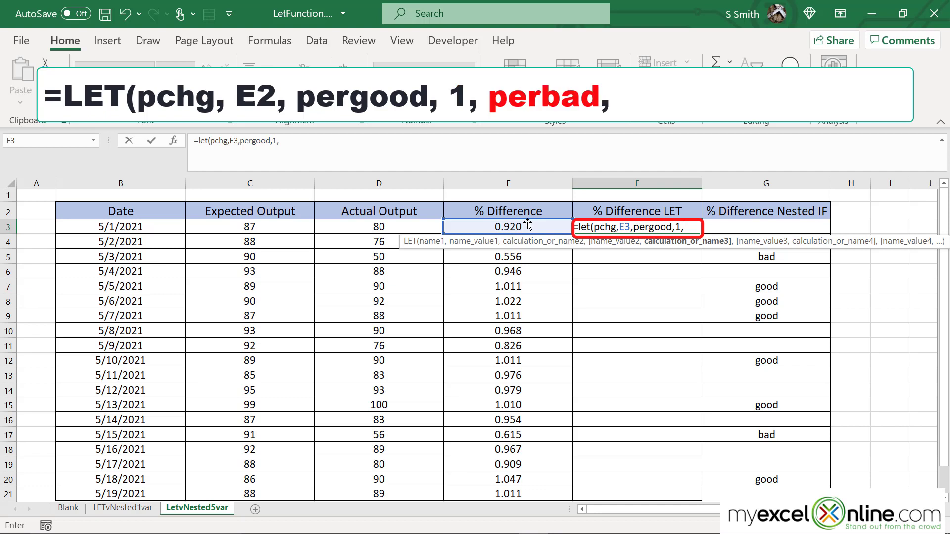
{"action": "type", "text": "perbad"}
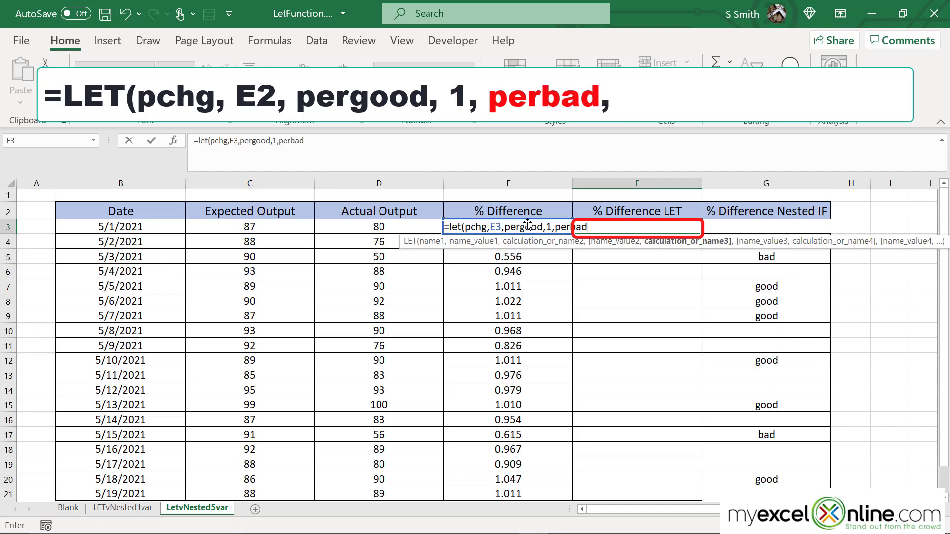
{"action": "type", "text": ","}
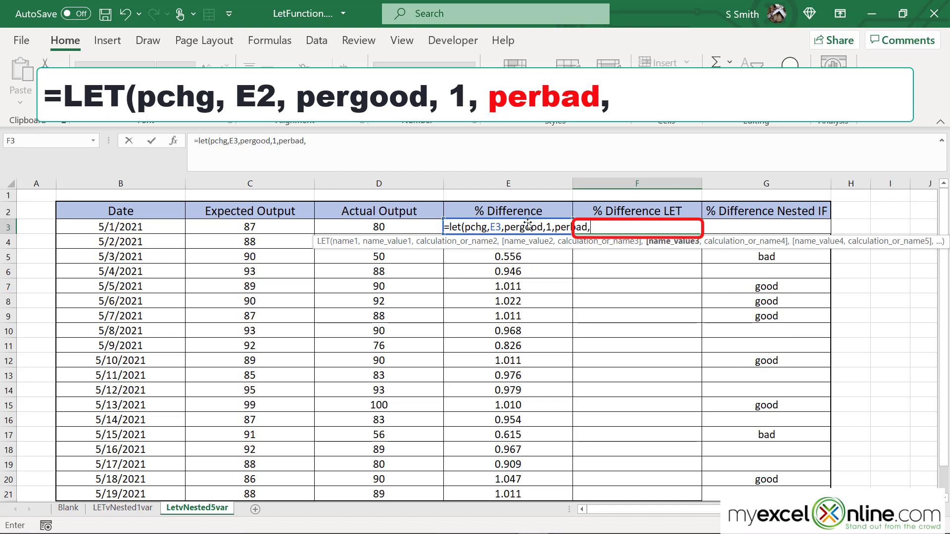
{"action": "type", "text": ".8,"}
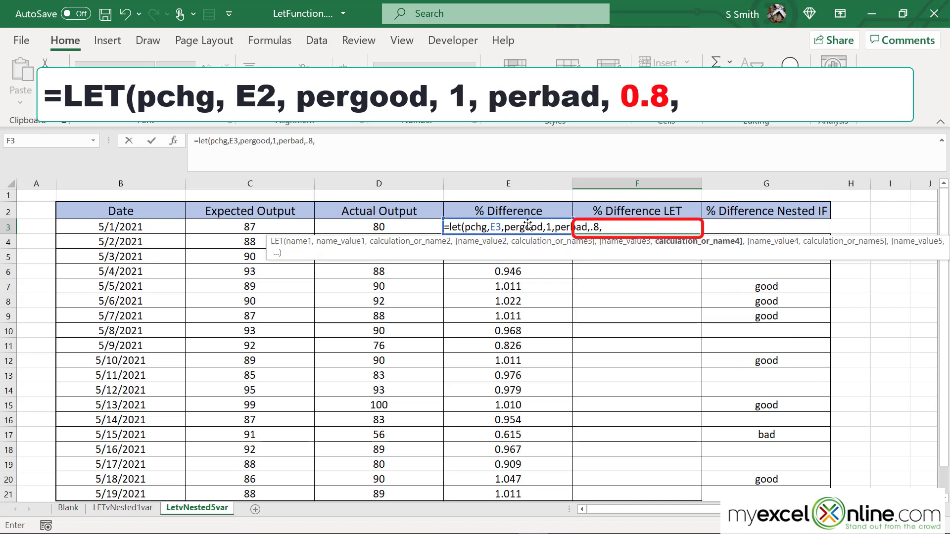
{"action": "type", "text": "text"}
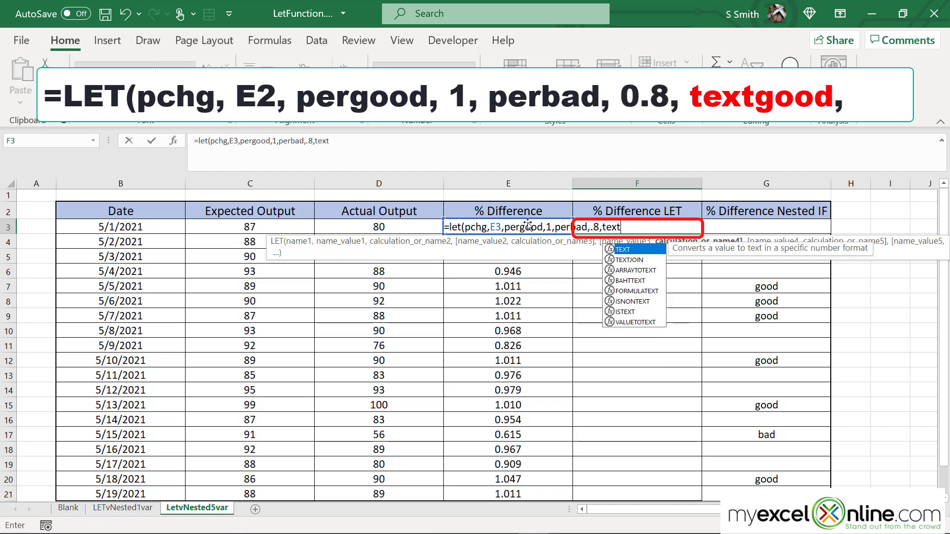
{"action": "type", "text": "good"}
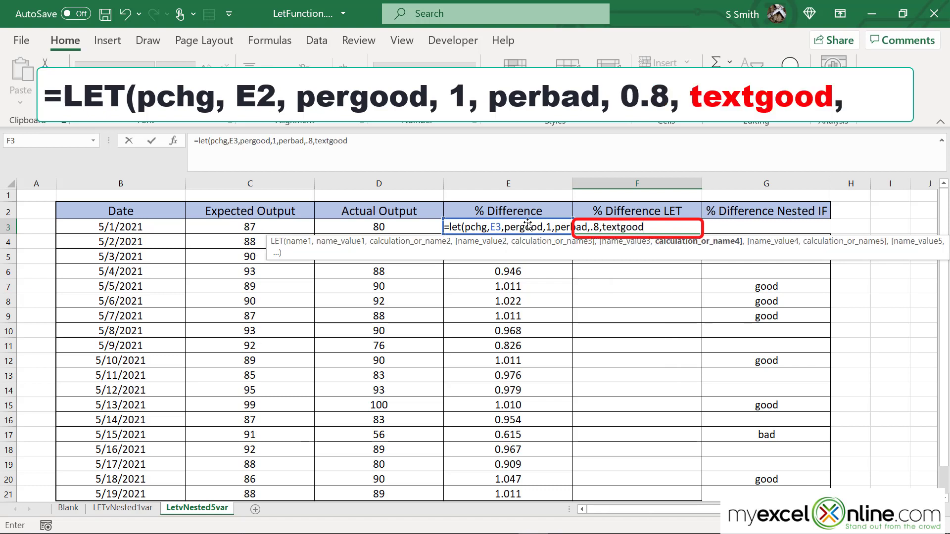
{"action": "type", "text": ","}
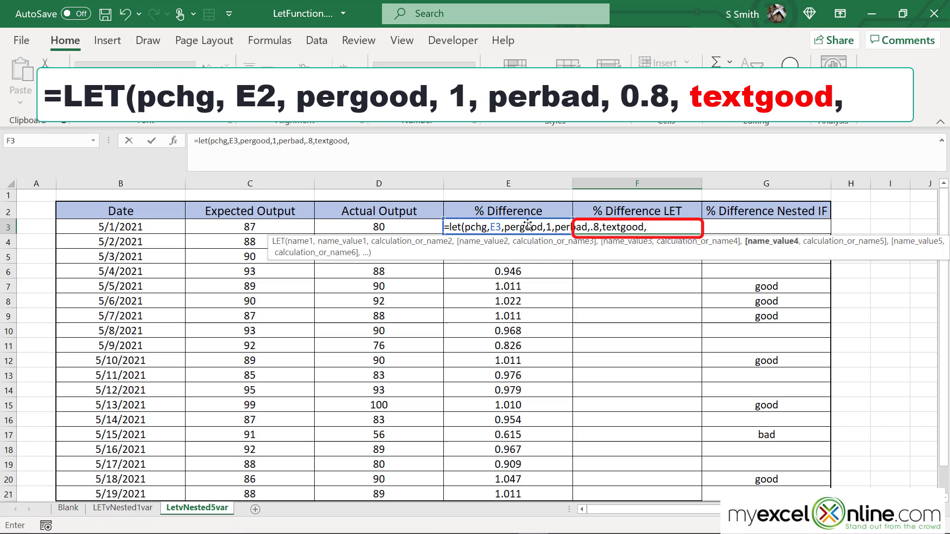
{"action": "type", "text": "\""}
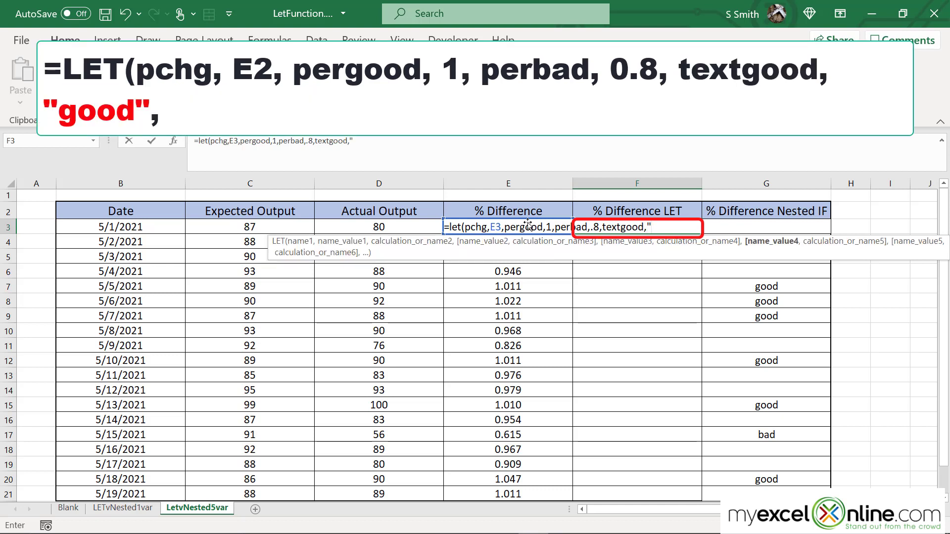
{"action": "type", "text": "good\","}
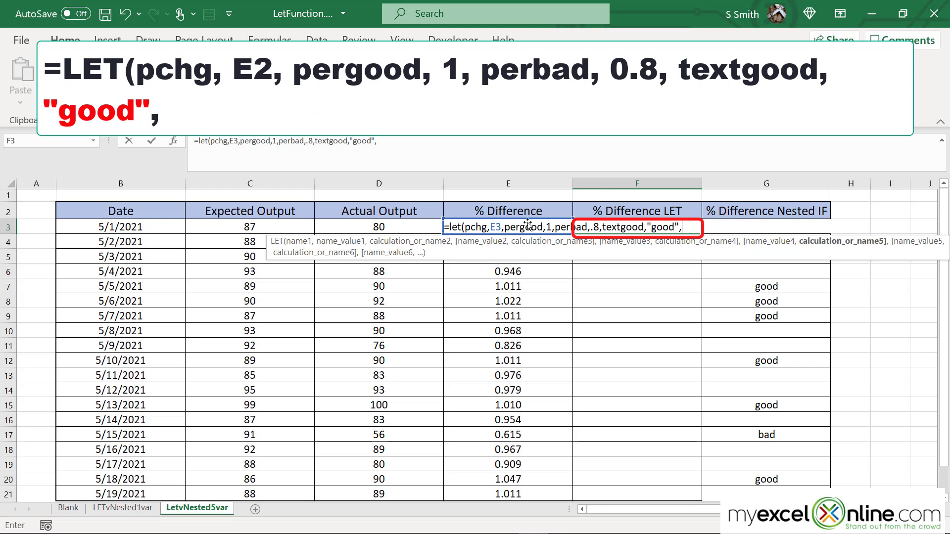
{"action": "type", "text": "text"}
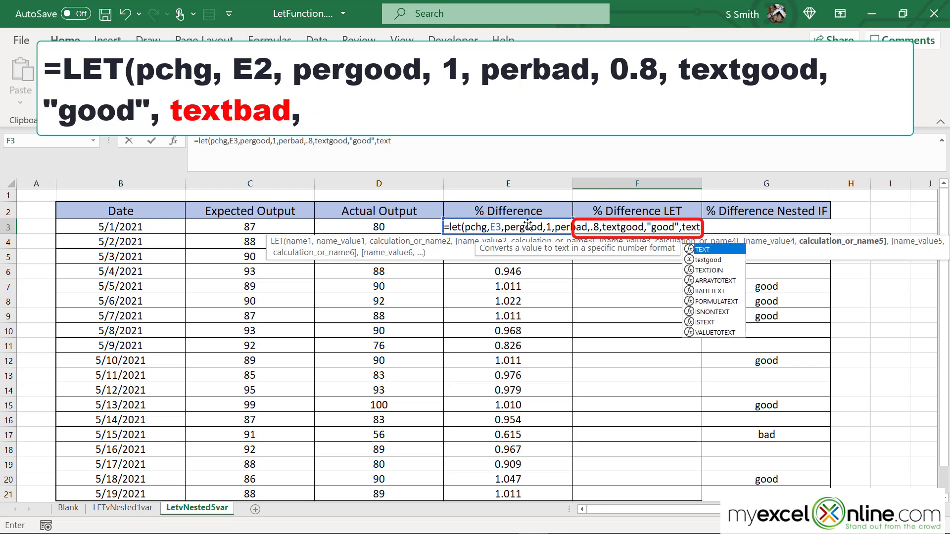
{"action": "type", "text": "bad,"}
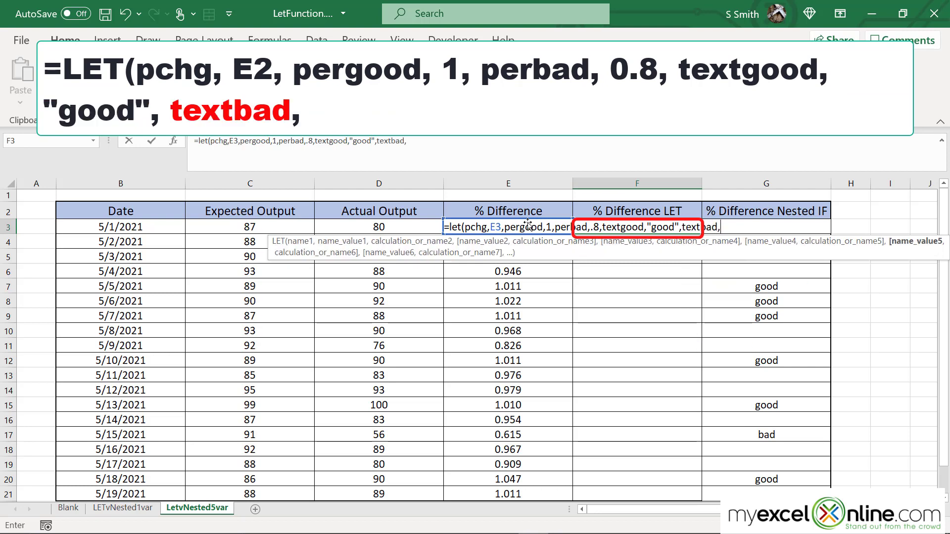
{"action": "type", "text": "\"bad"}
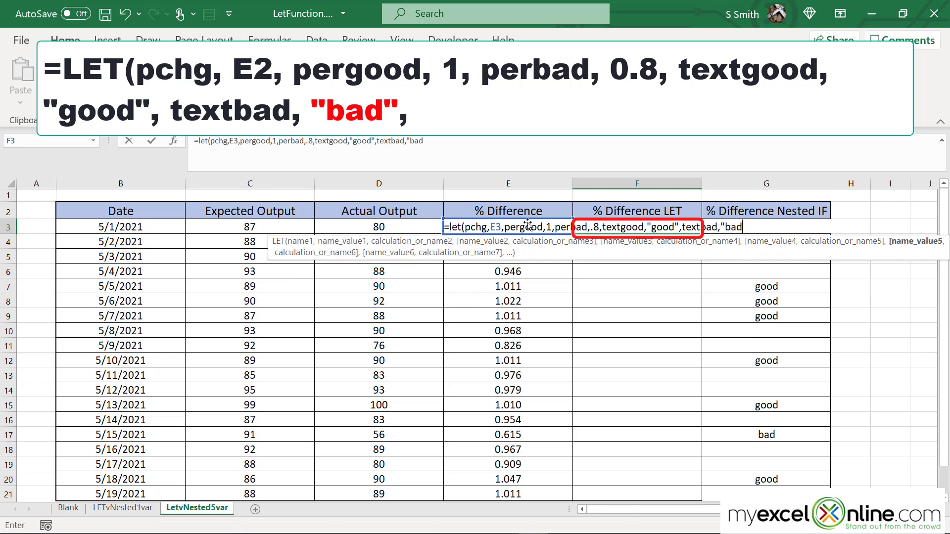
{"action": "type", "text": "\","}
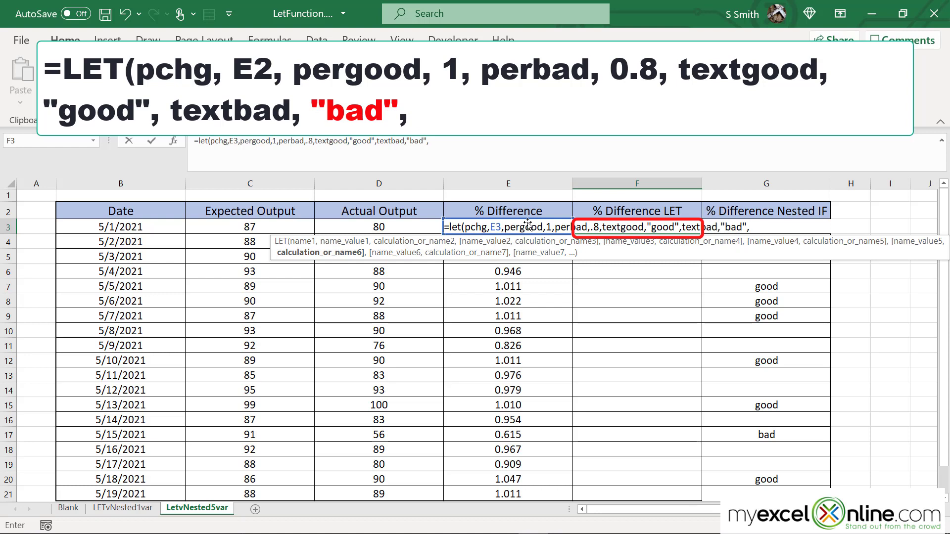
Finish F3's LET with IF(pchg>pergood,textgood,IF(pchg<perbad,textbad,"")) and commit it.
{"action": "type", "text": "if"}
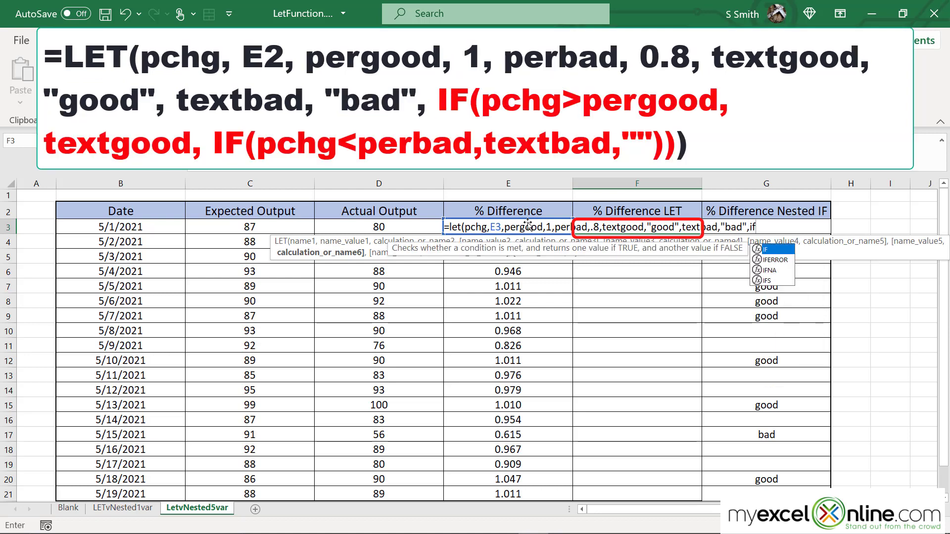
{"action": "type", "text": "("}
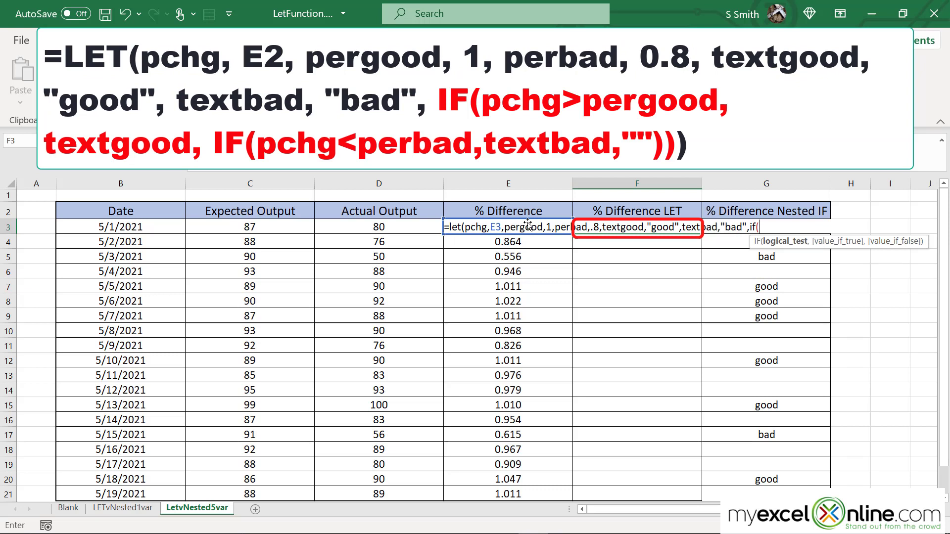
{"action": "type", "text": "pchg"}
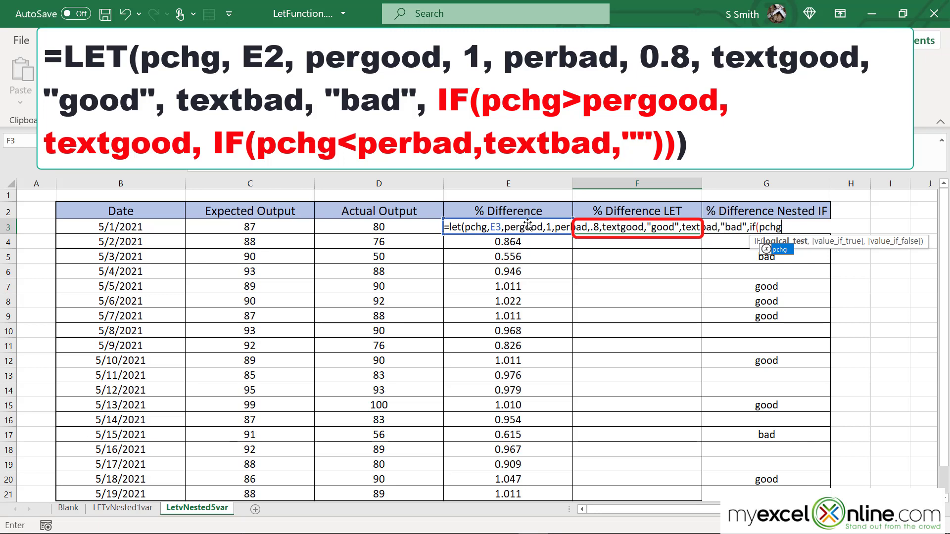
{"action": "type", "text": ">"}
{"action": "type", "text": "pergood"}
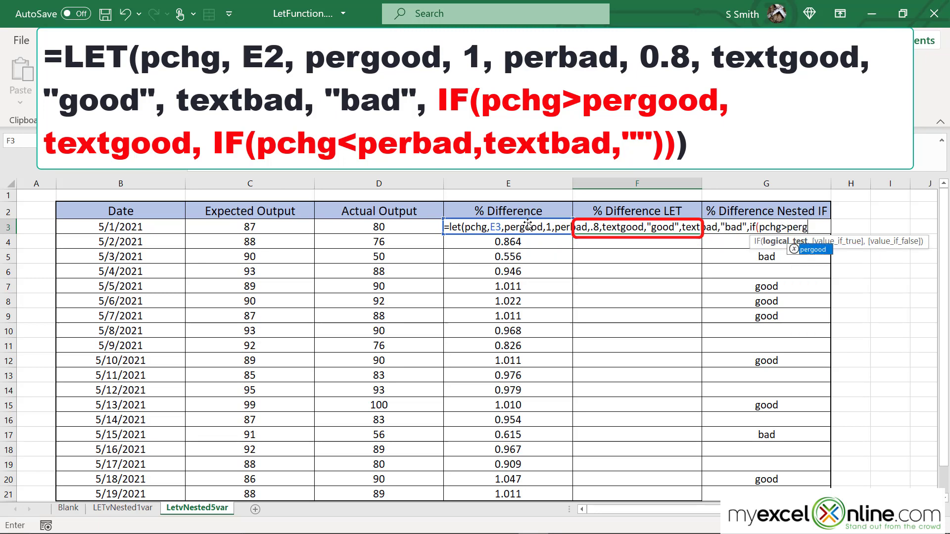
{"action": "type", "text": ","}
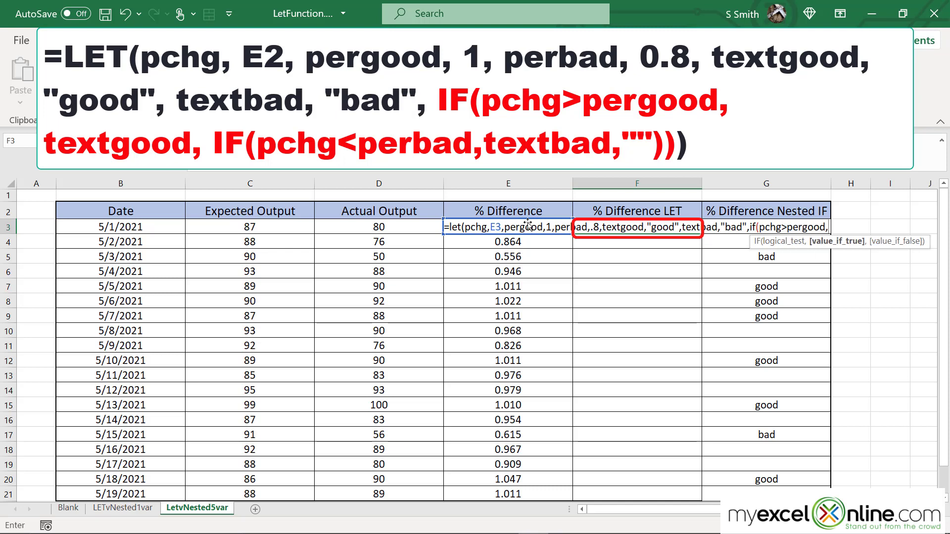
{"action": "type", "text": "textgo"}
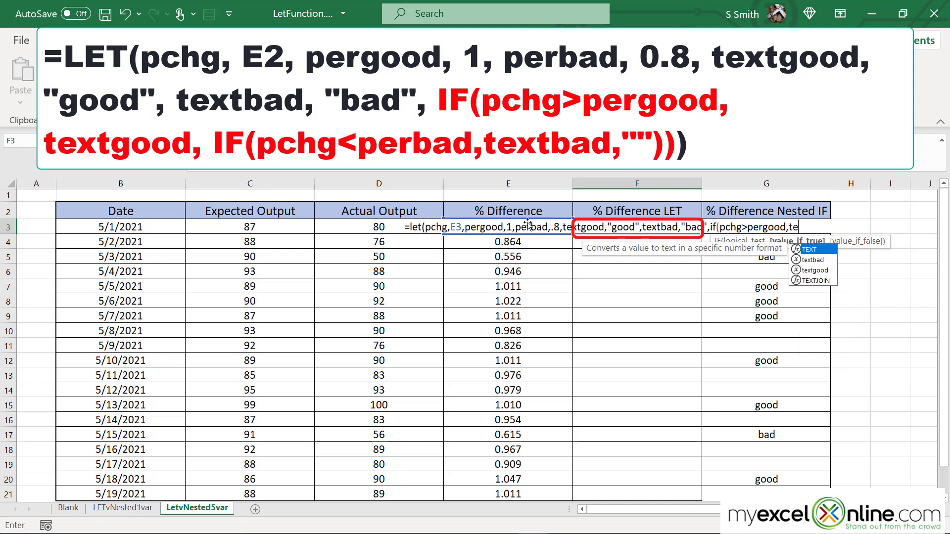
{"action": "type", "text": "od,"}
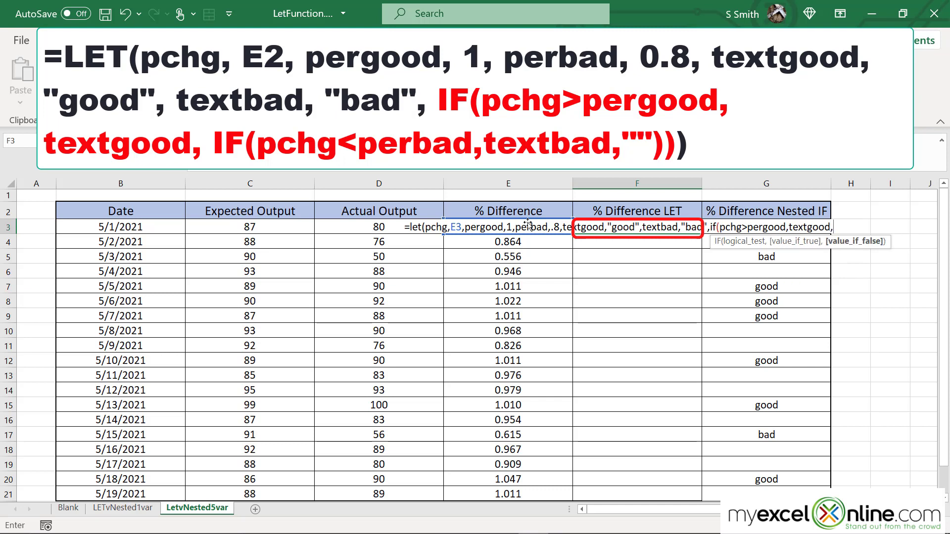
{"action": "type", "text": "if("}
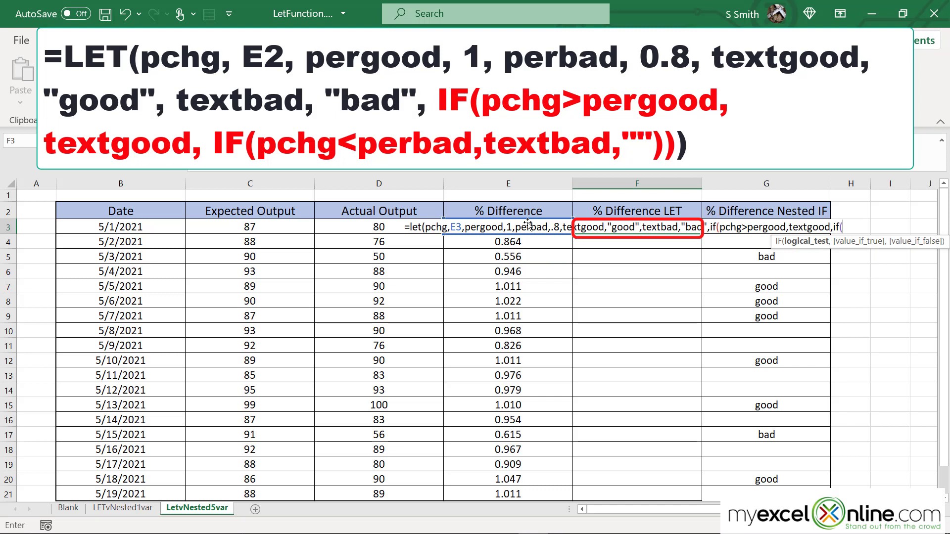
{"action": "type", "text": "pchg"}
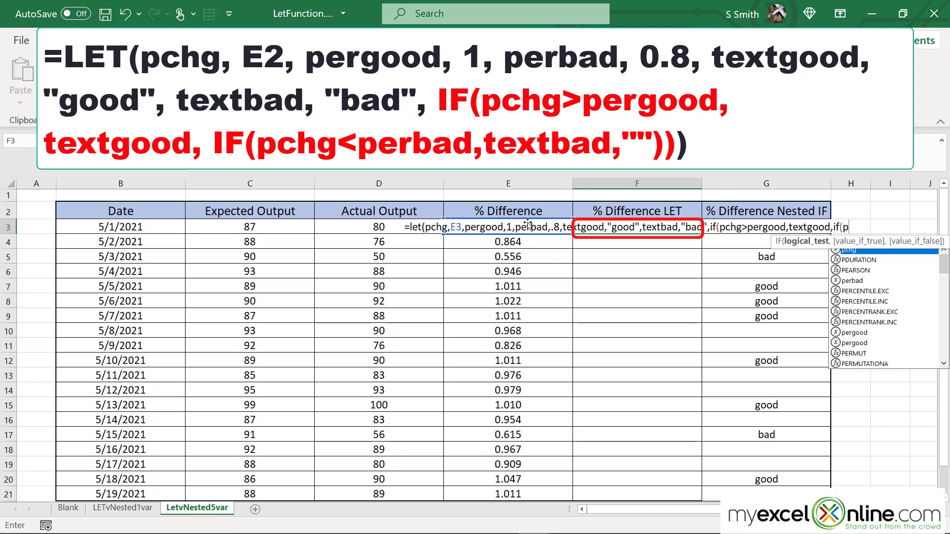
{"action": "type", "text": "<"}
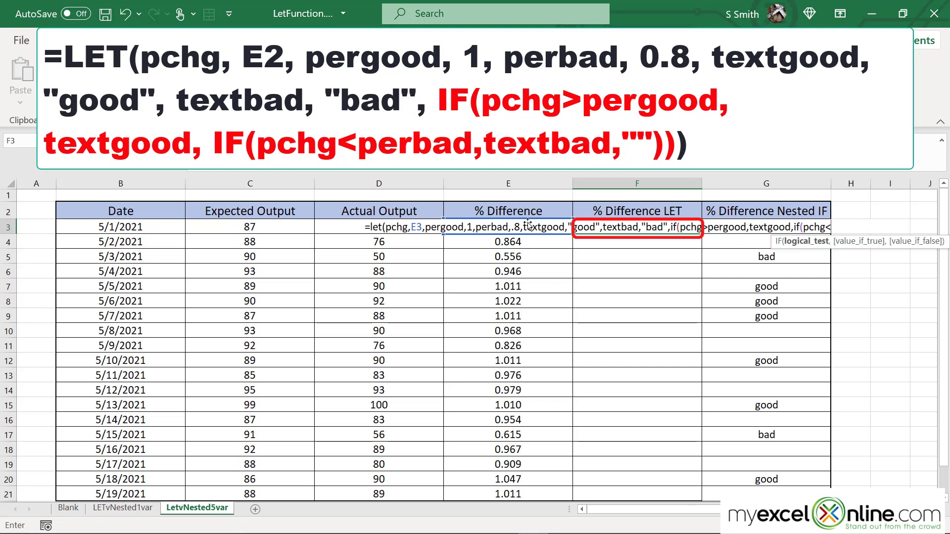
{"action": "type", "text": "perbad"}
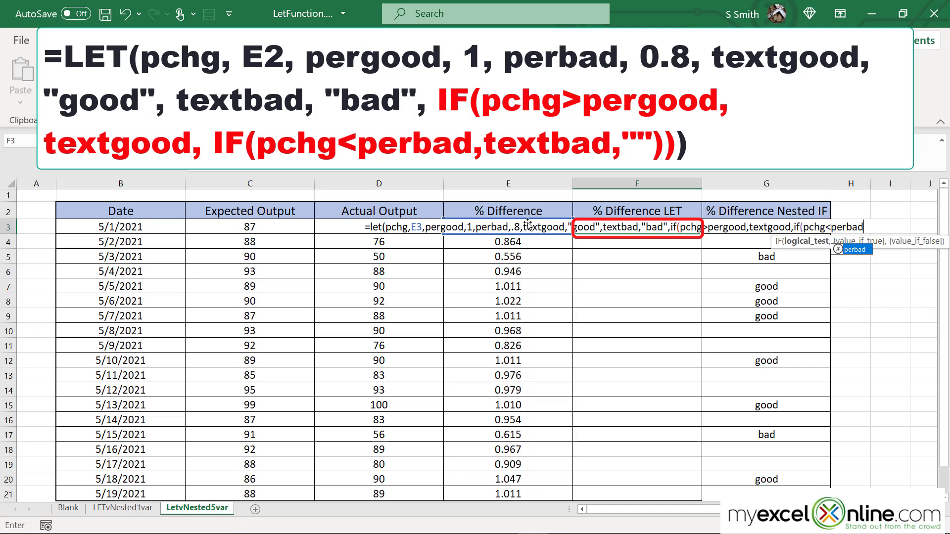
{"action": "type", "text": ",text"}
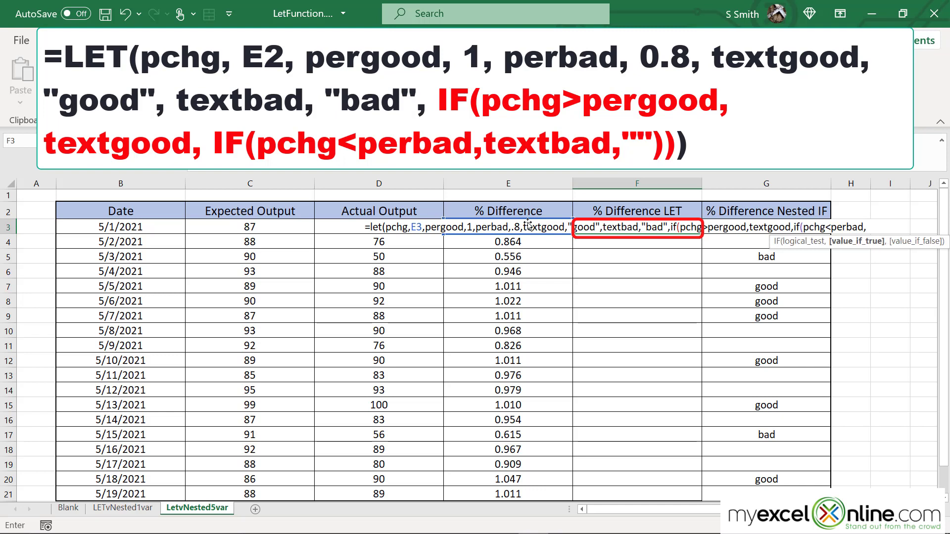
{"action": "type", "text": "bad"}
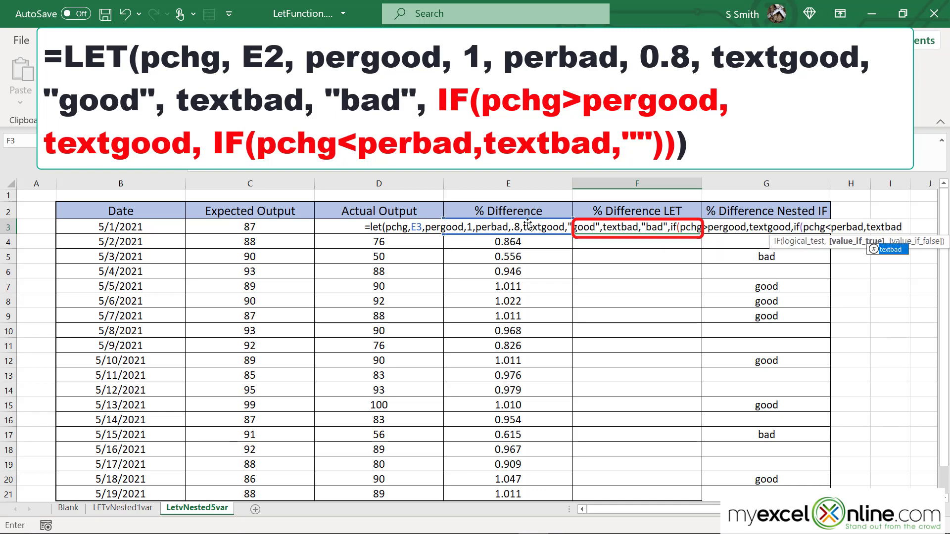
{"action": "type", "text": ",\"\""}
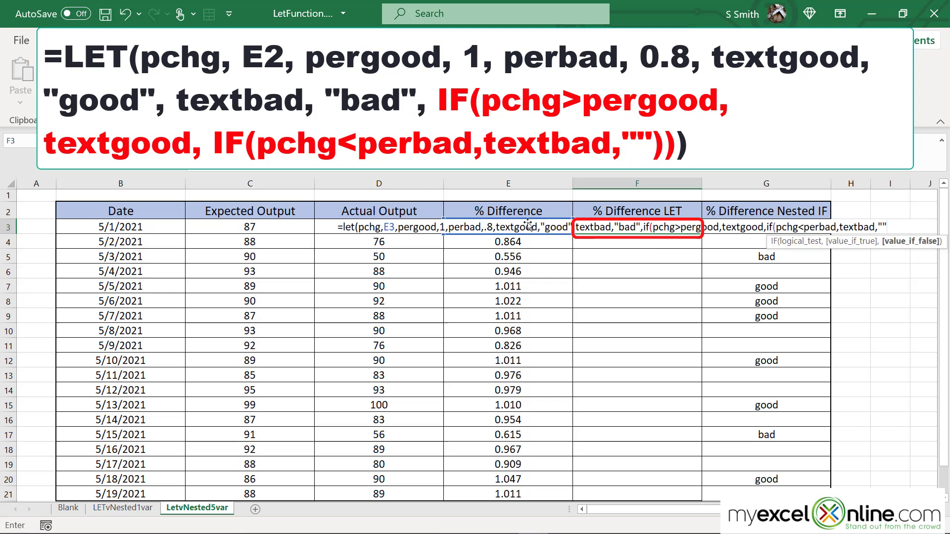
{"action": "type", "text": ")"}
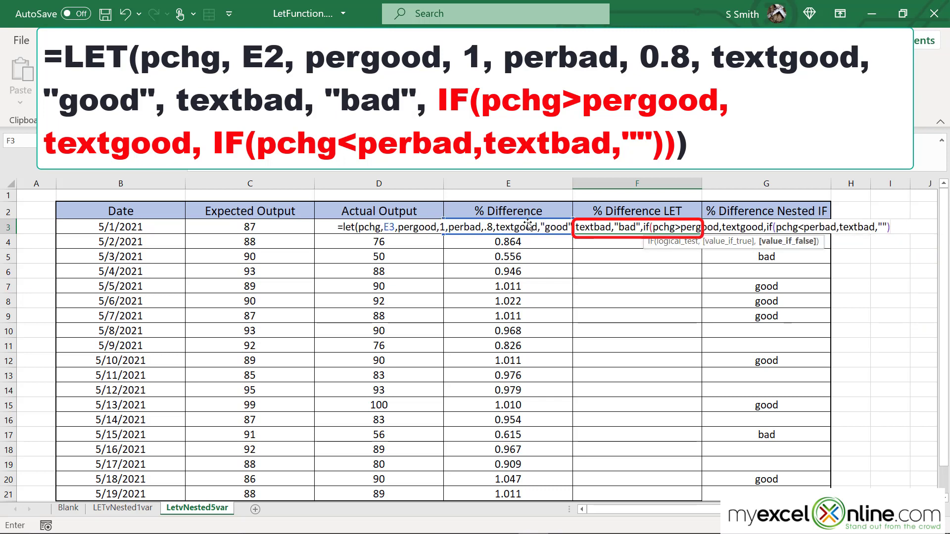
{"action": "type", "text": "))"}
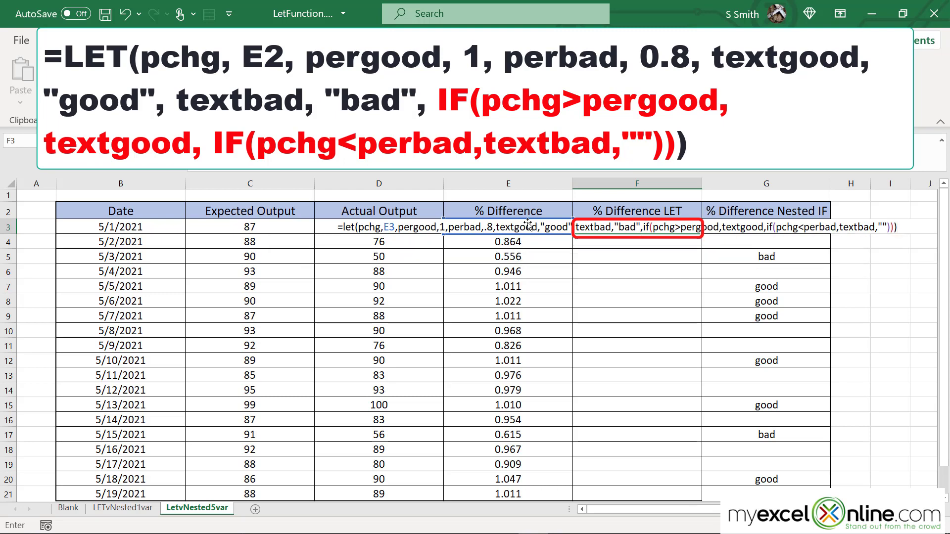
{"action": "key", "text": "Return"}
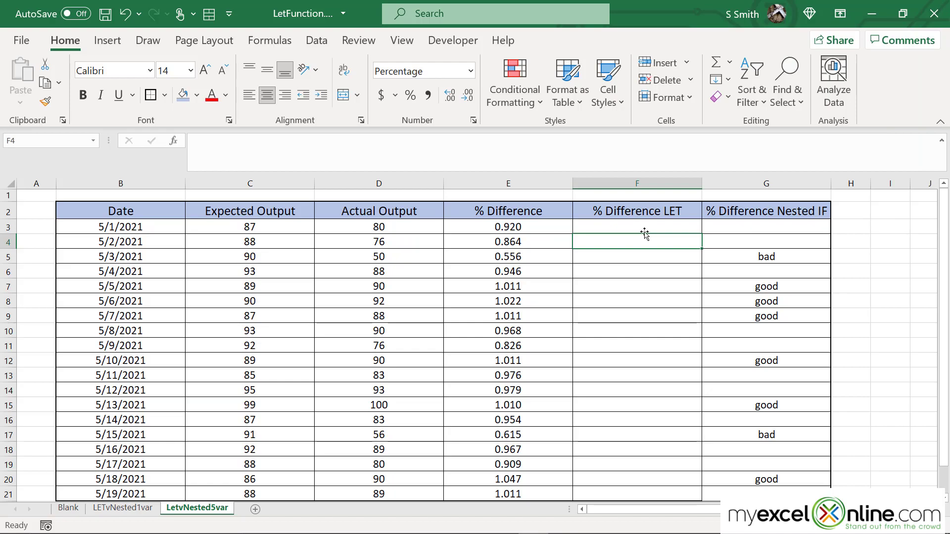
Copy F3's five-variable LET formula down to F21.
{"action": "left_click", "coordinate": [679, 228]}
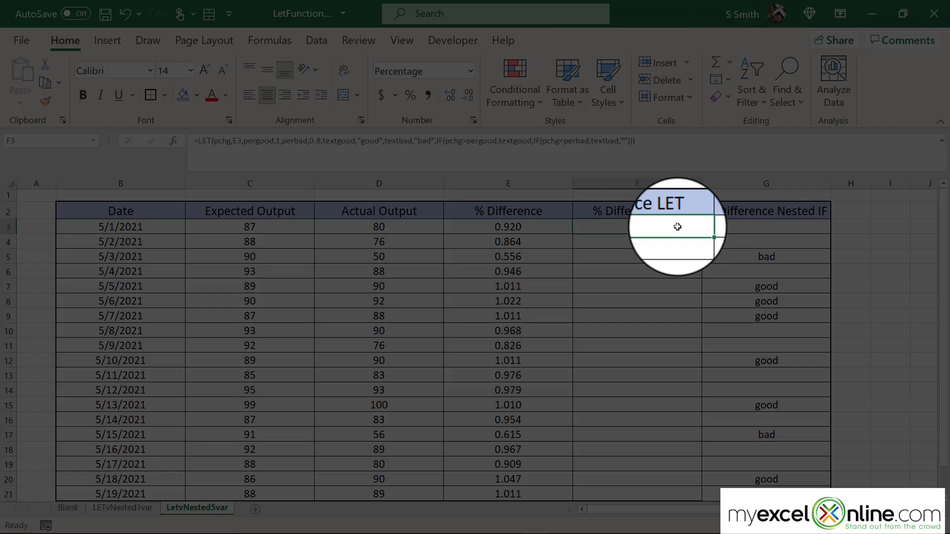
{"action": "double_click", "coordinate": [702, 234]}
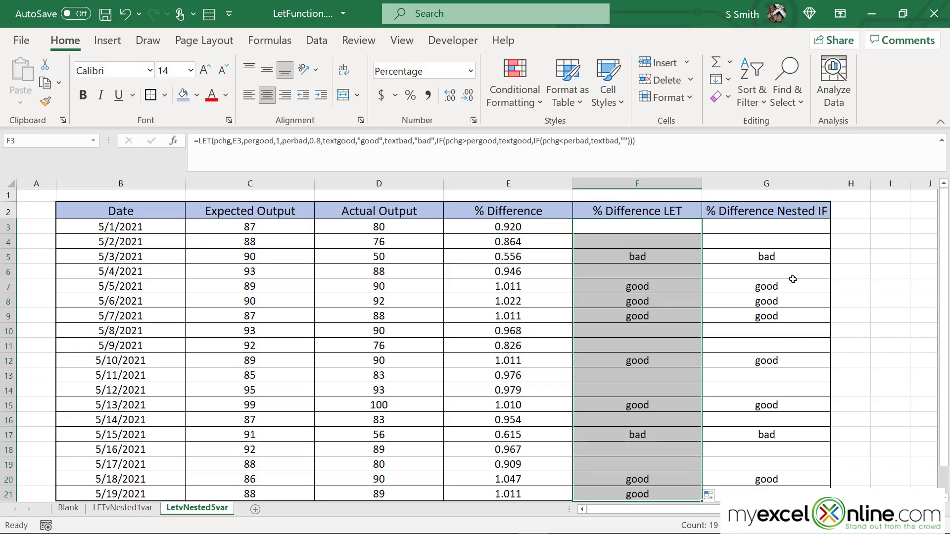
{"action": "left_click", "coordinate": [654, 227]}
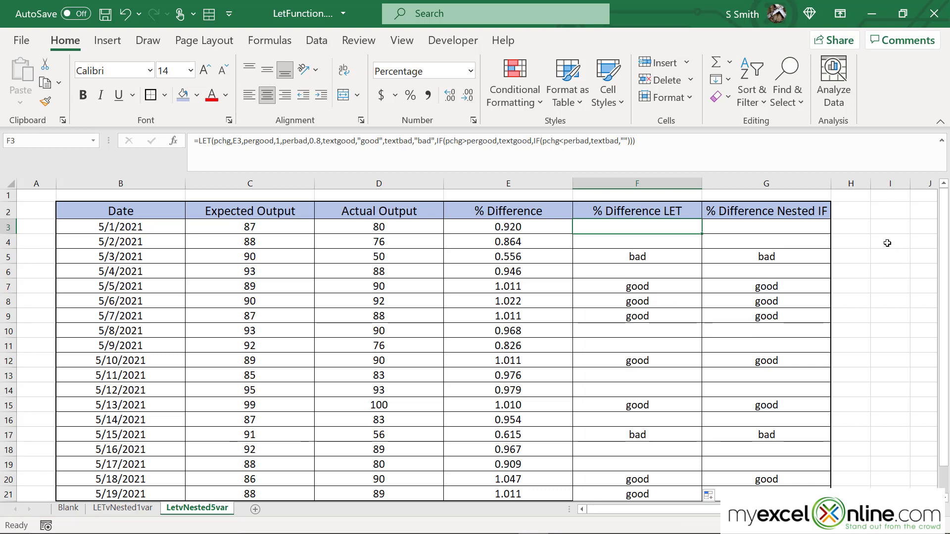
Insert a thumbs-down emoji into I4 by searching 'bad' in the emoji picker.
{"action": "key", "text": "Right"}
{"action": "left_click", "coordinate": [887, 243]}
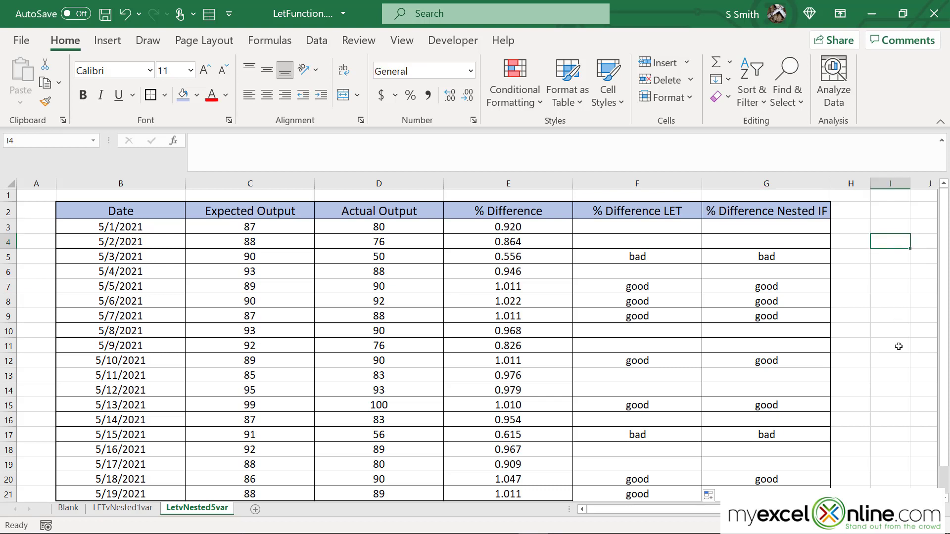
{"action": "key", "text": "super+period"}
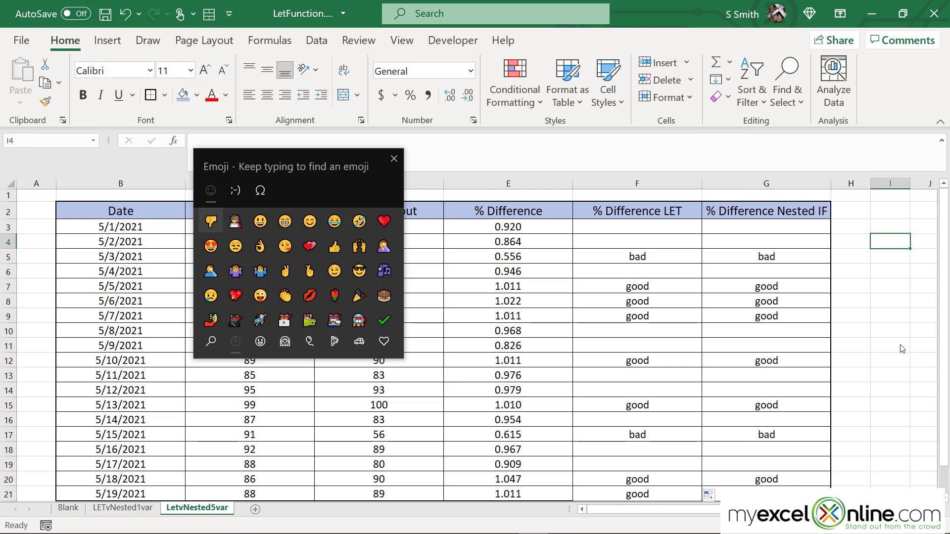
{"action": "type", "text": "bad"}
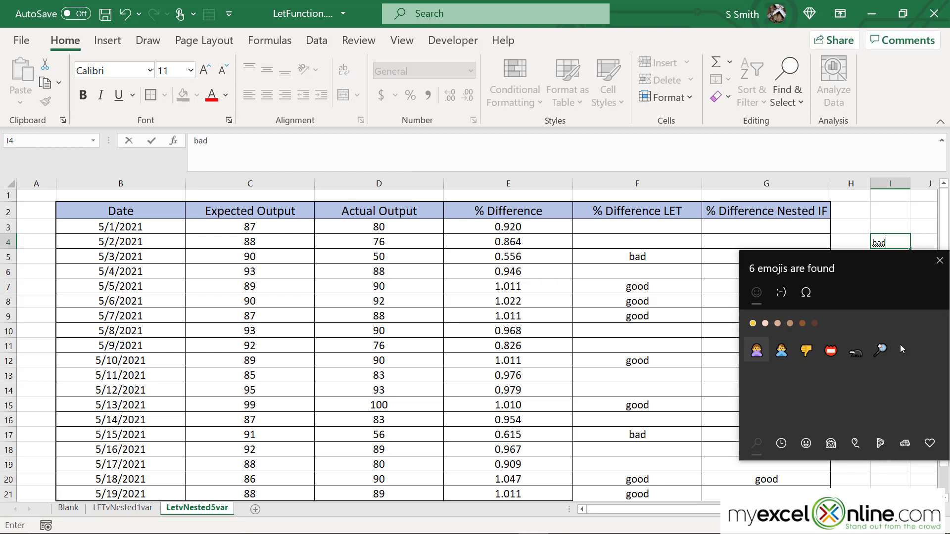
{"action": "left_click", "coordinate": [805, 352]}
{"action": "key", "text": "Return"}
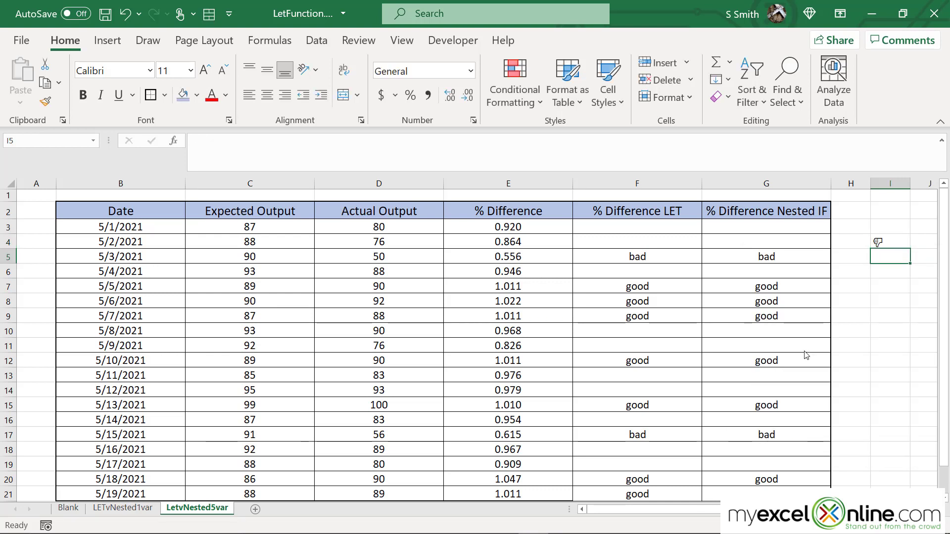
Insert a smiling-face emoji into I5 by searching 'smile'.
{"action": "key", "text": "super+period"}
{"action": "type", "text": "s"}
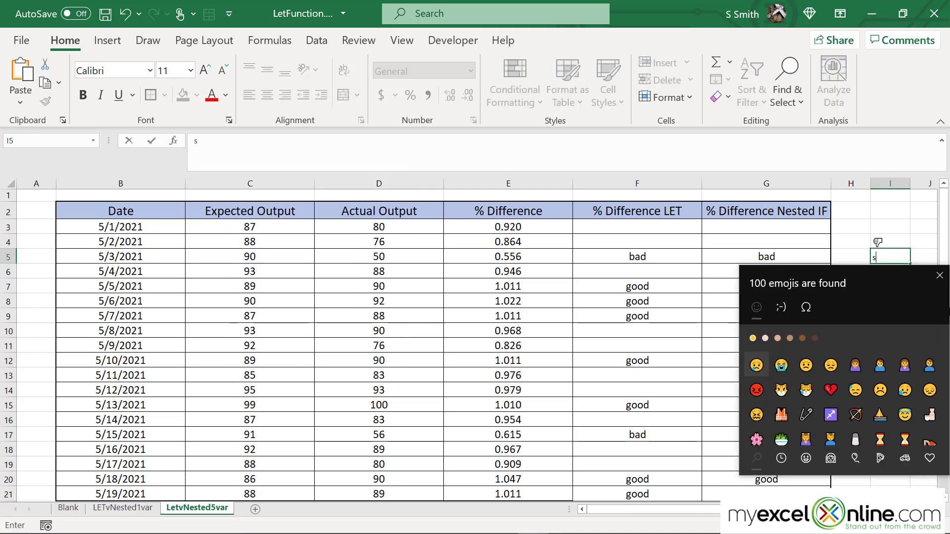
{"action": "type", "text": "mile"}
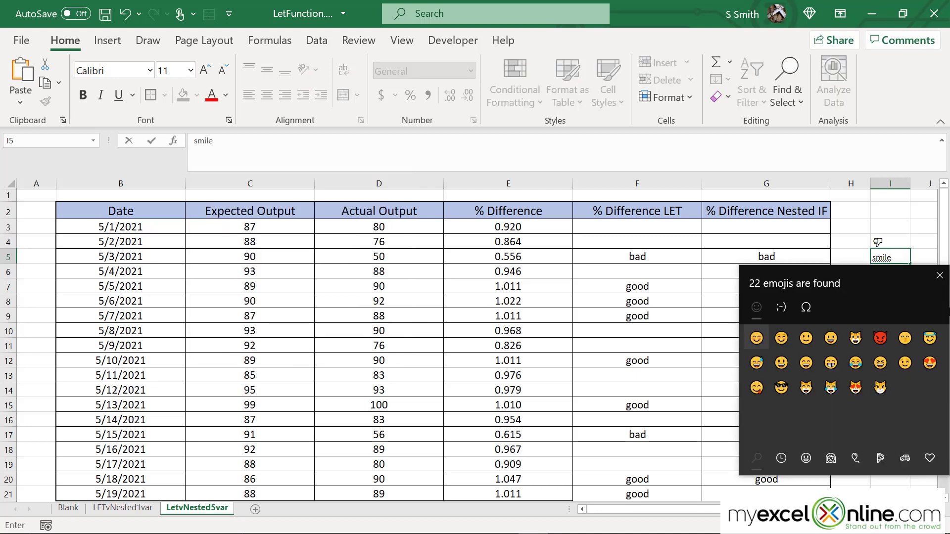
{"action": "left_click", "coordinate": [757, 339]}
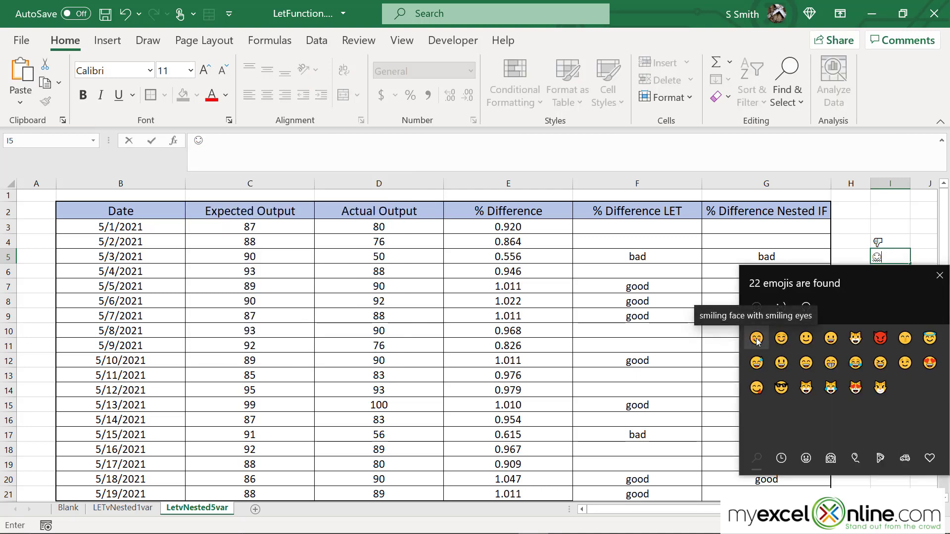
{"action": "left_click", "coordinate": [940, 276]}
Replace "bad" in F3's LET formula with the thumbs-down emoji copied from I4.
{"action": "key", "text": "Return"}
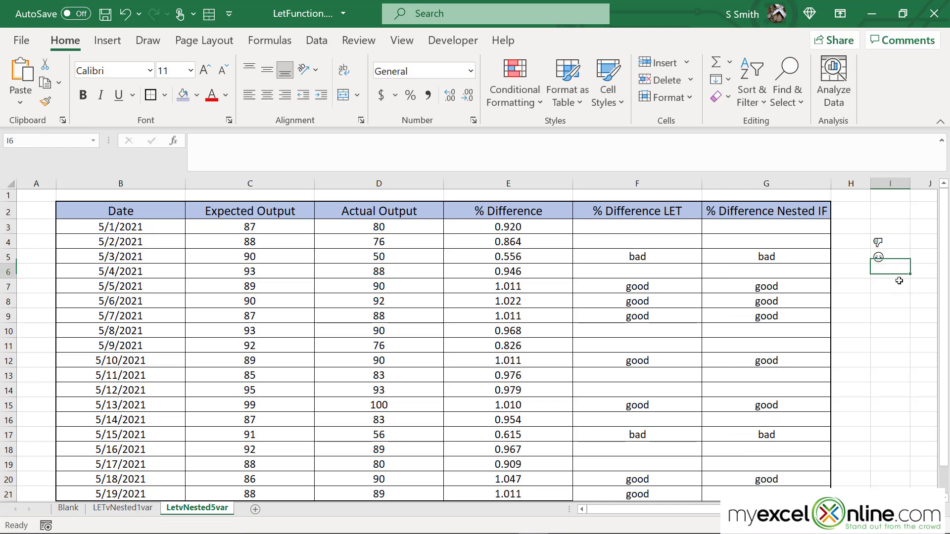
{"action": "left_click", "coordinate": [893, 242]}
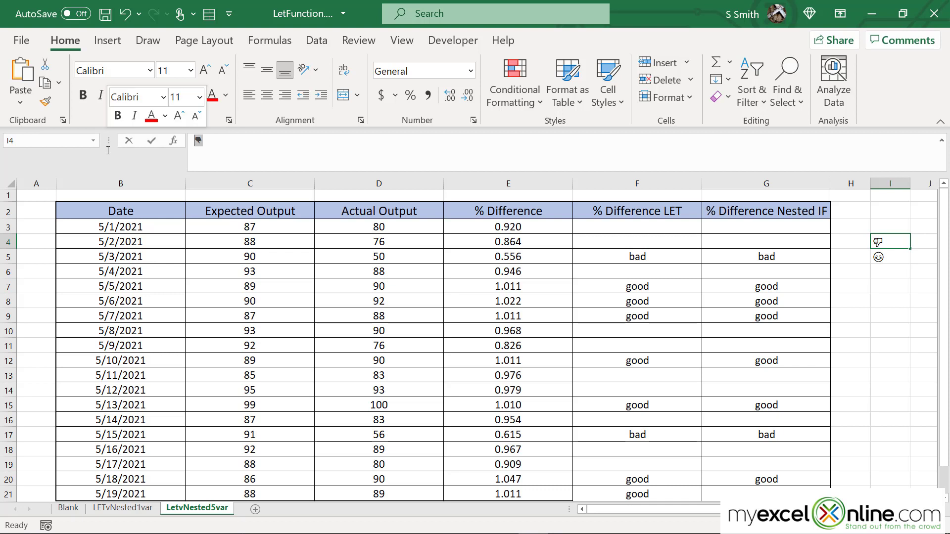
{"action": "key", "text": "F2"}
{"action": "key", "text": "ctrl+c"}
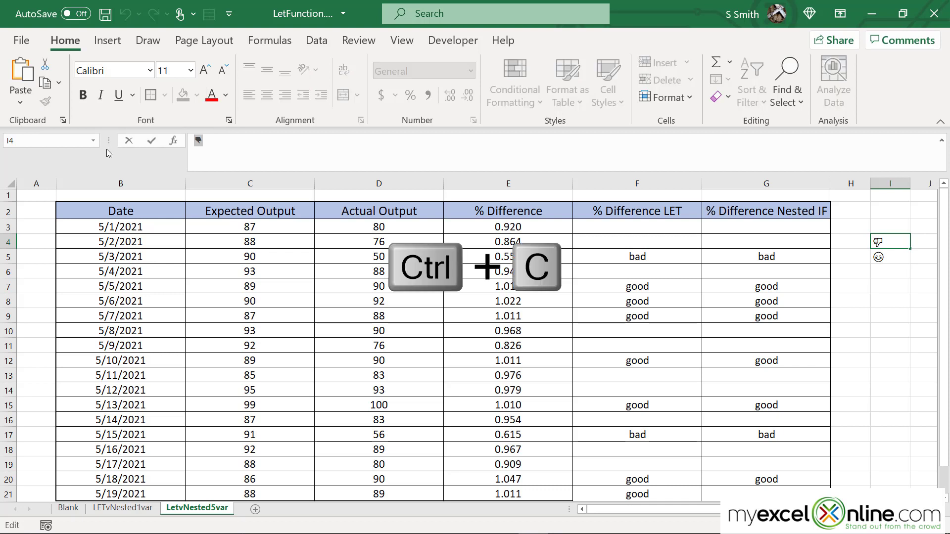
{"action": "key", "text": "Escape"}
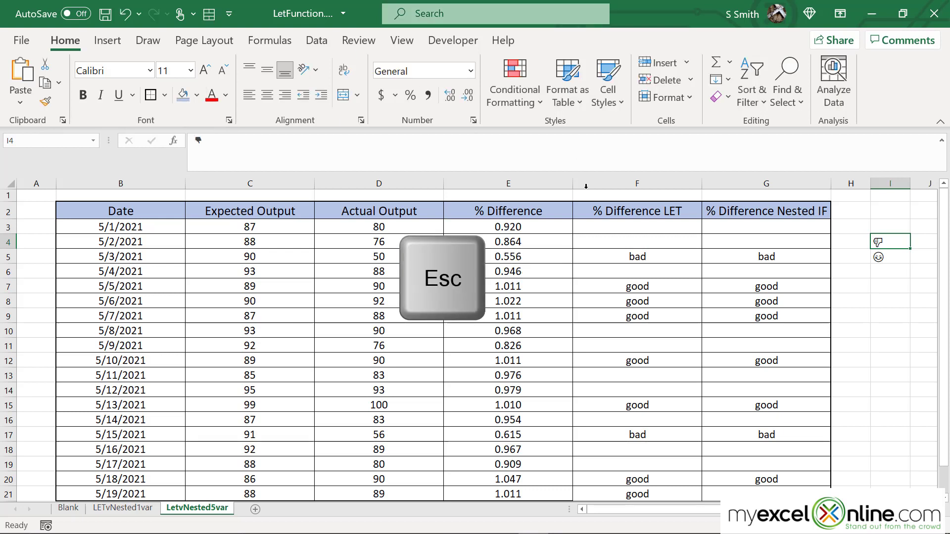
{"action": "left_click", "coordinate": [637, 226]}
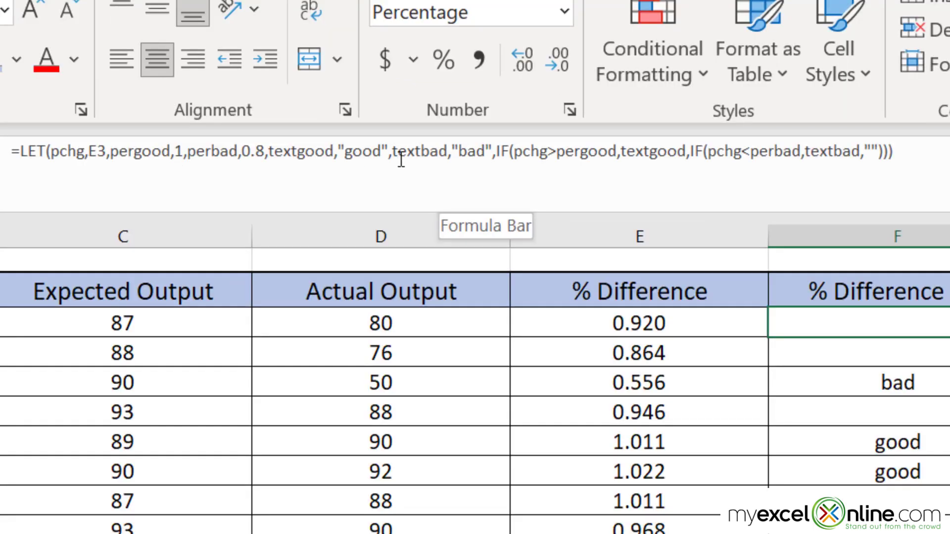
{"action": "left_click", "coordinate": [458, 152]}
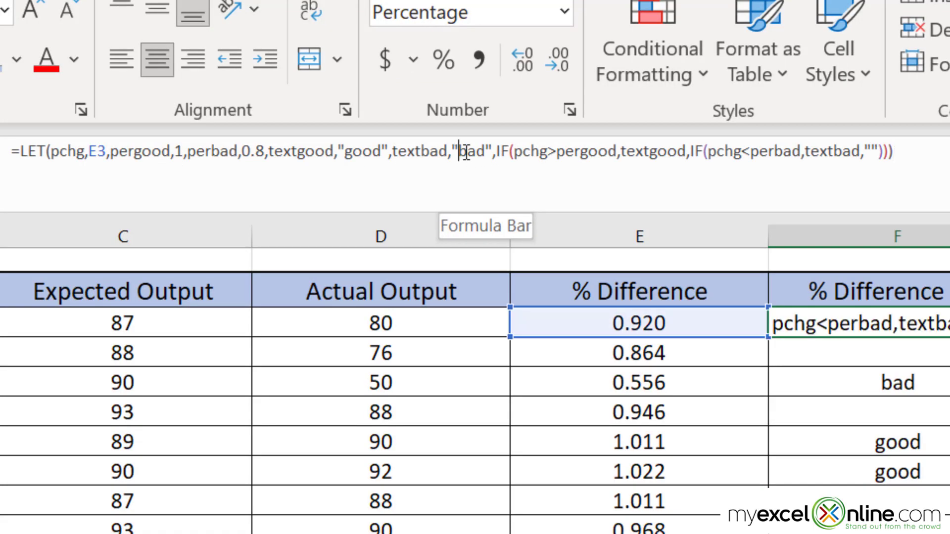
{"action": "left_click_drag", "start_coordinate": [457, 152], "coordinate": [487, 152]}
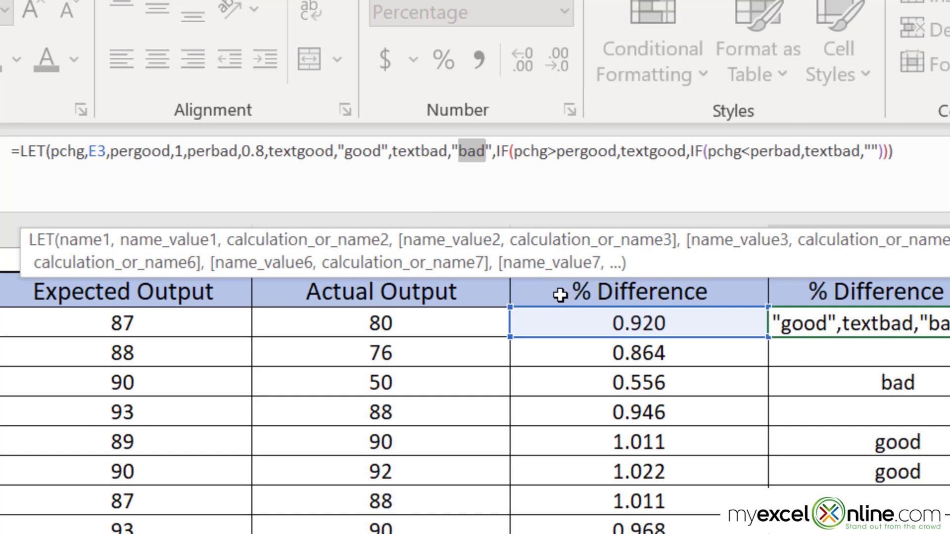
{"action": "key", "text": "ctrl+v"}
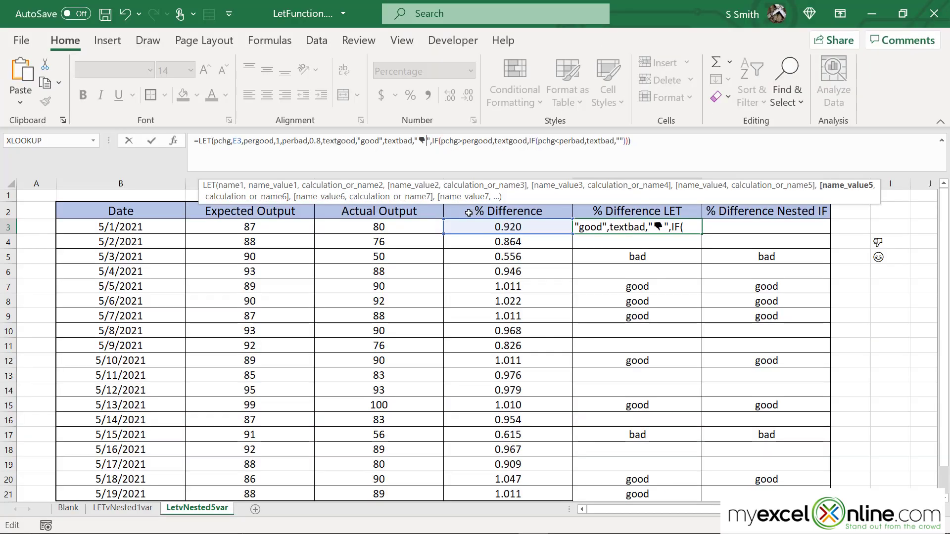
{"action": "key", "text": "Return"}
Replace "good" in F3's LET formula with the smiley emoji copied from I5.
{"action": "left_click", "coordinate": [889, 257]}
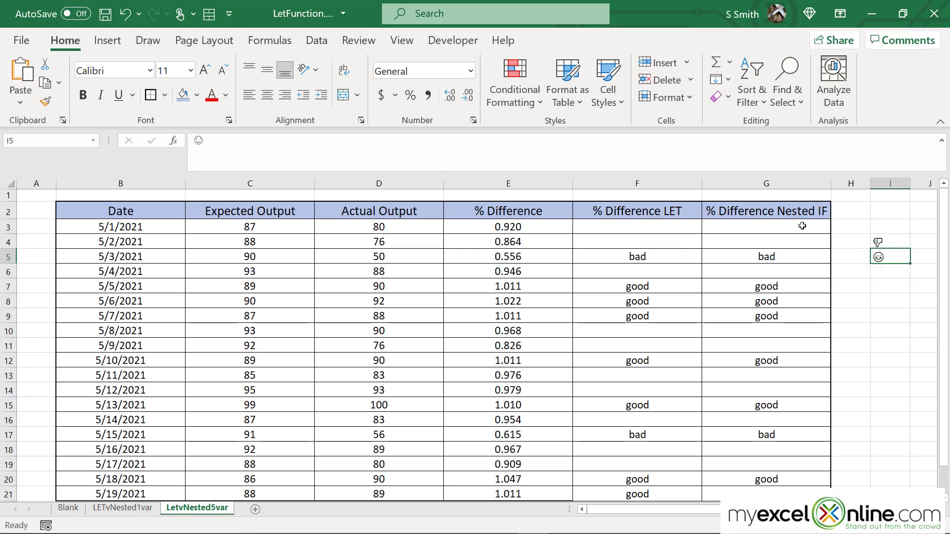
{"action": "left_click_drag", "start_coordinate": [206, 141], "coordinate": [172, 141]}
{"action": "key", "text": "ctrl+c"}
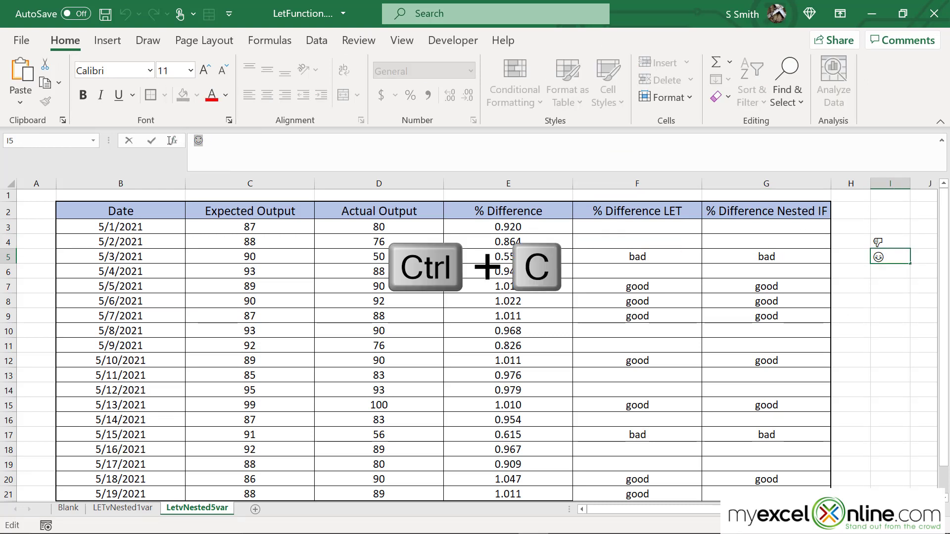
{"action": "key", "text": "Escape"}
{"action": "left_click", "coordinate": [604, 226]}
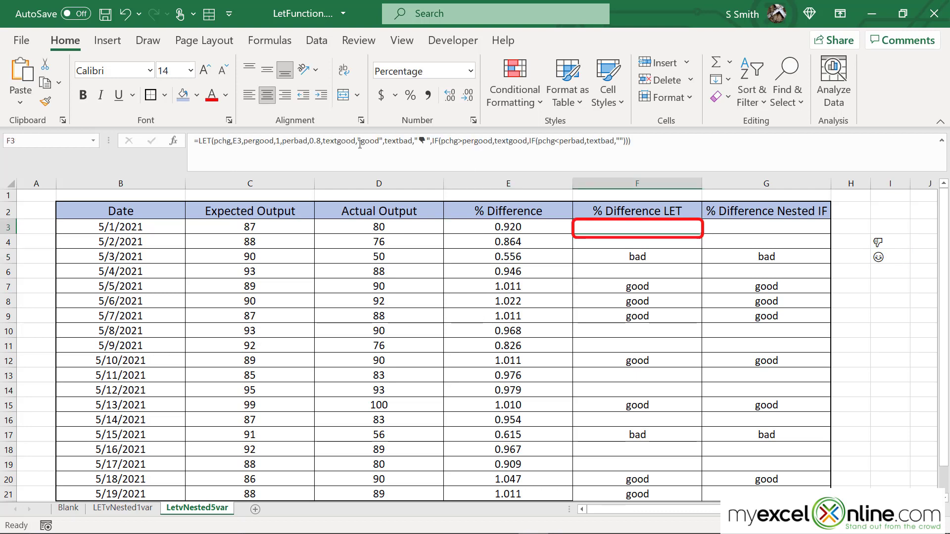
{"action": "double_click", "coordinate": [376, 140]}
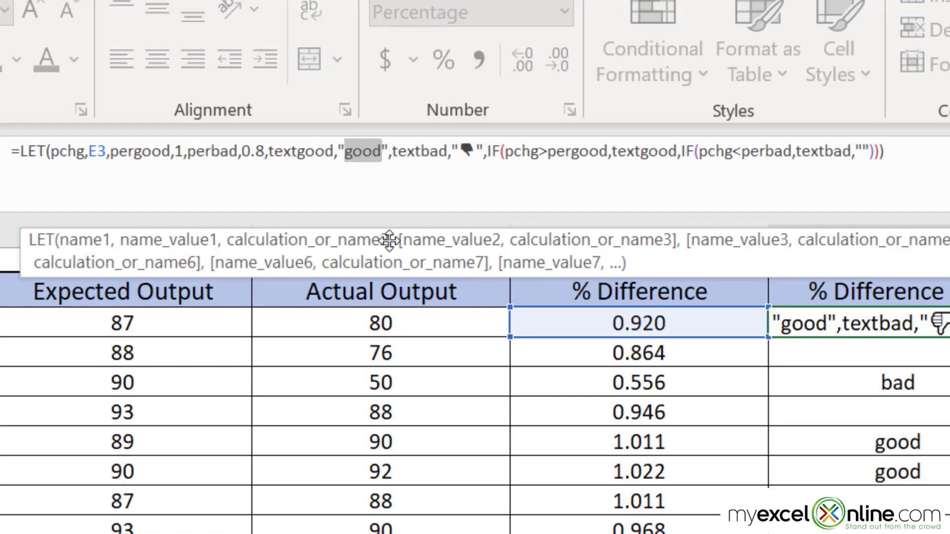
{"action": "key", "text": "ctrl+v"}
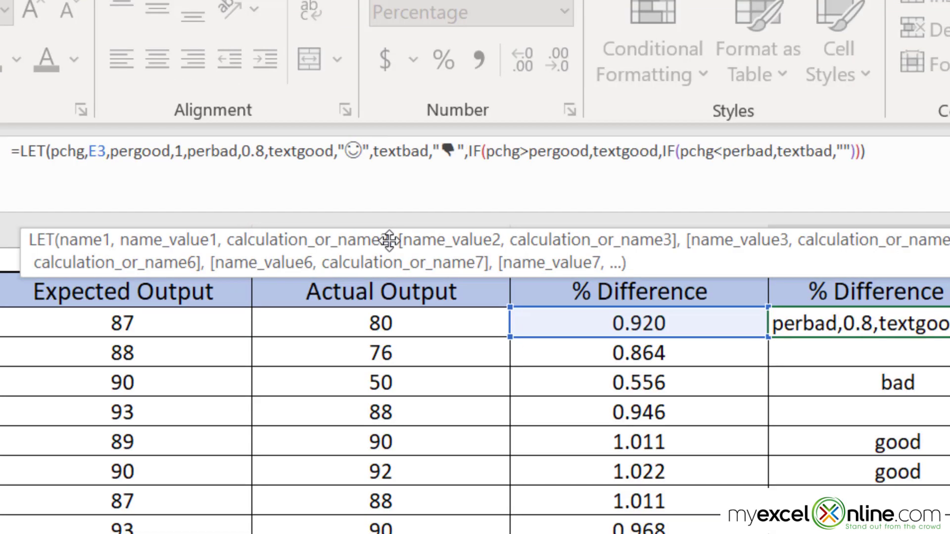
{"action": "key", "text": "Return"}
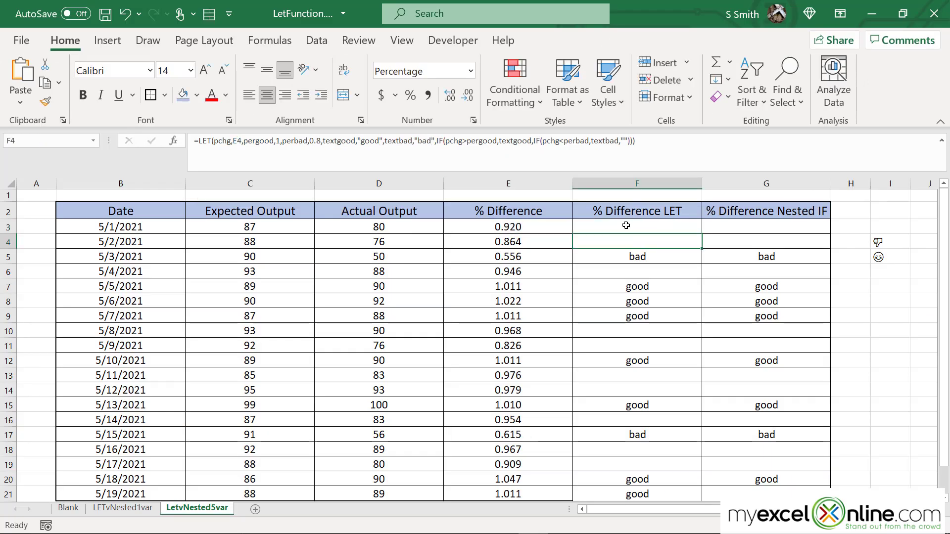
Copy F3's emoji LET formula down to F21 and recheck F3.
{"action": "left_click", "coordinate": [626, 225]}
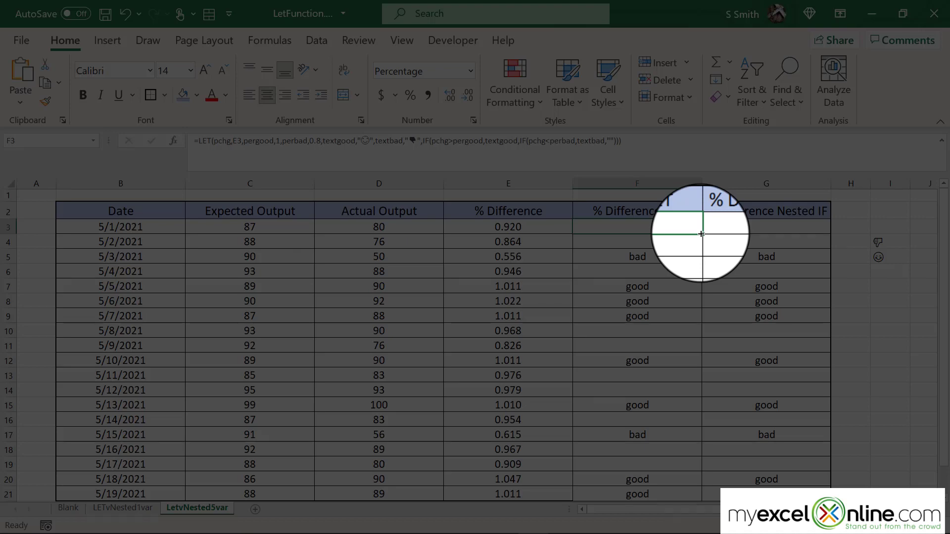
{"action": "double_click", "coordinate": [702, 233]}
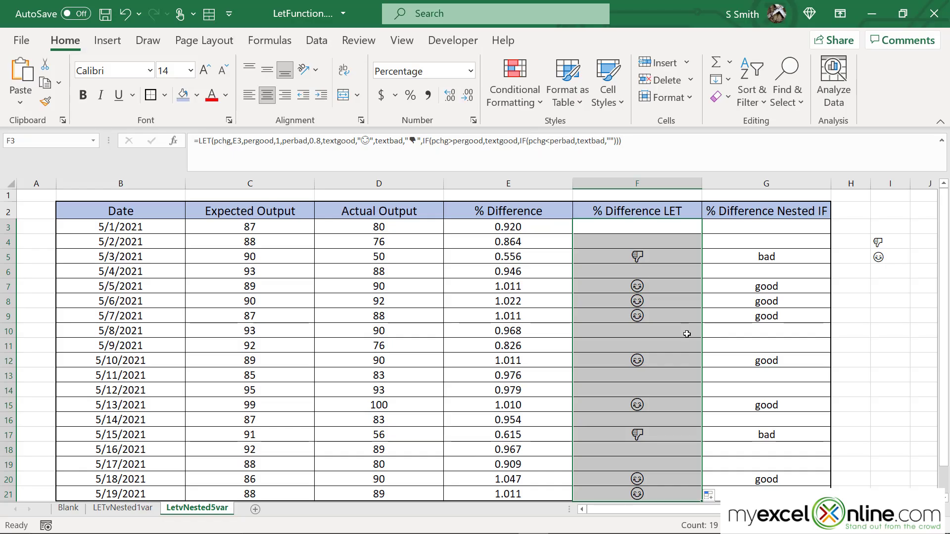
{"action": "left_click", "coordinate": [655, 228]}
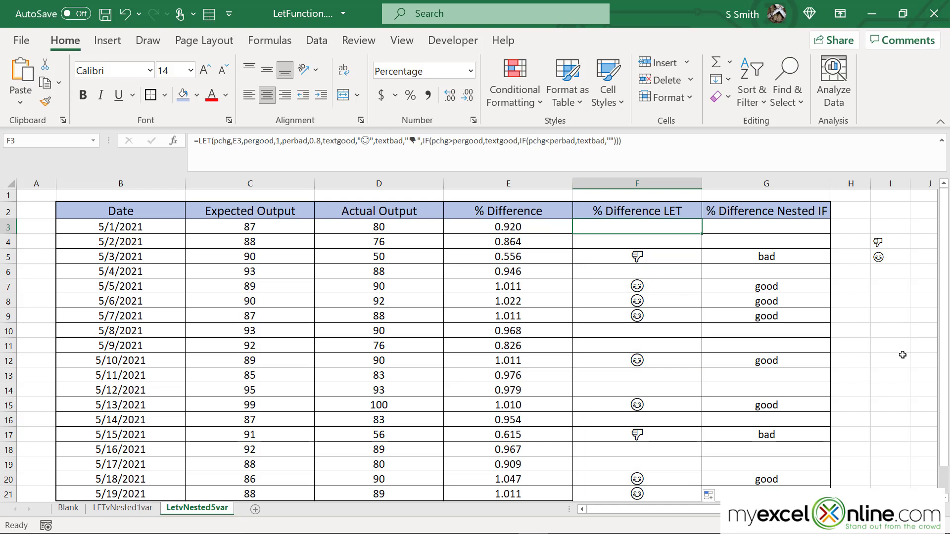
{"action": "key", "text": "Right"}
{"action": "key", "text": "Right"}
{"action": "key", "text": "Right"}
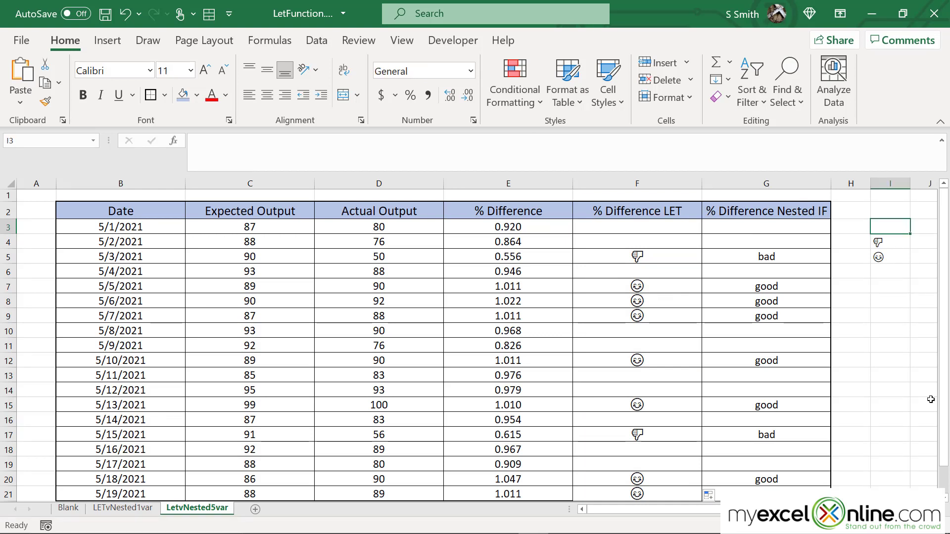
{"action": "left_click", "coordinate": [623, 231]}
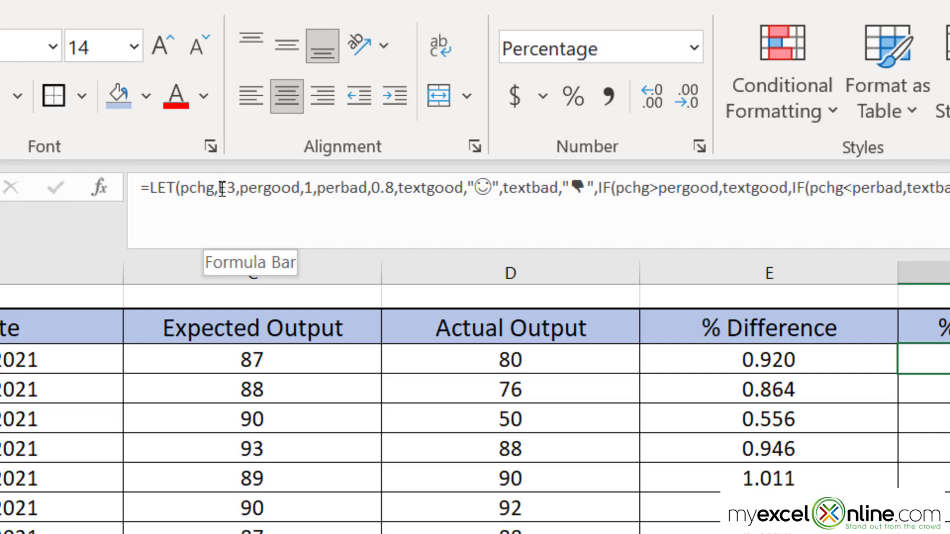
Change E3 to $E3 in F3's LET formula, then copy the whole formula.
{"action": "left_click", "coordinate": [222, 188]}
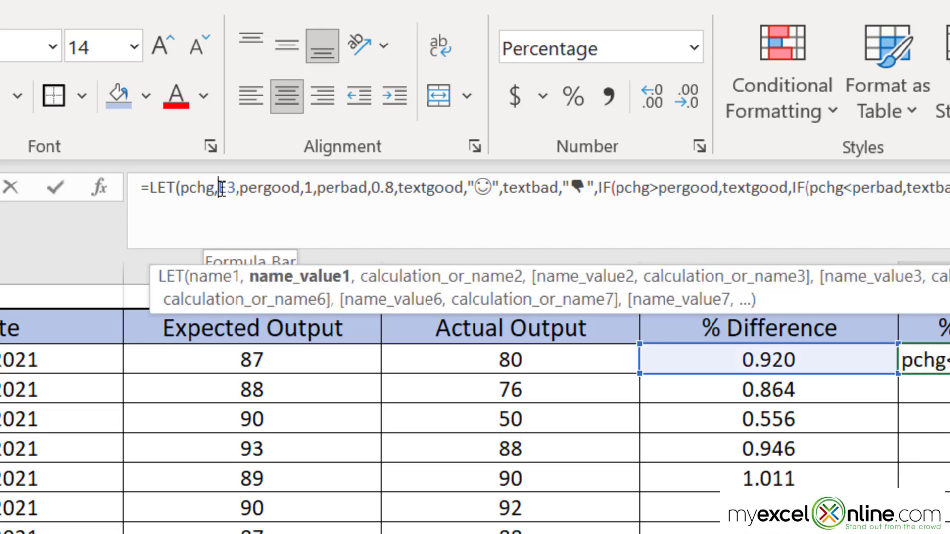
{"action": "type", "text": "$"}
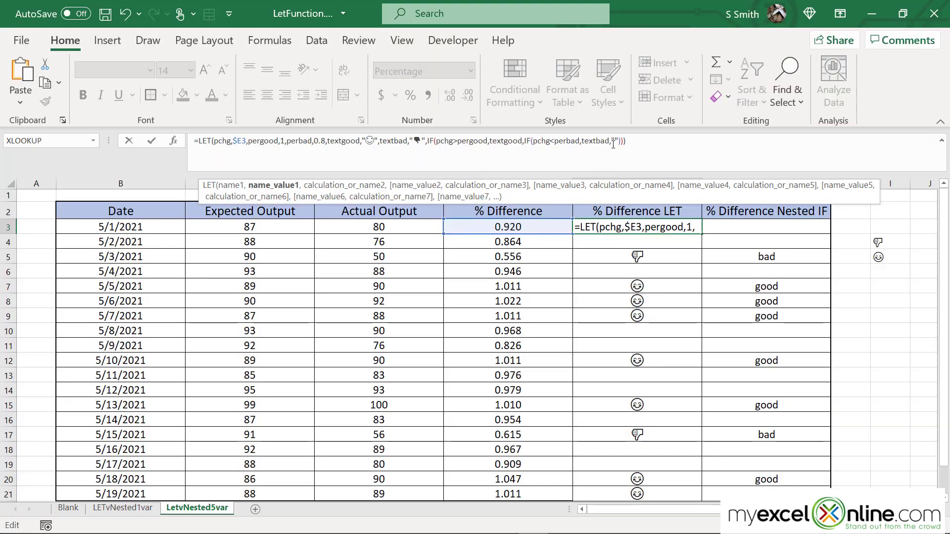
{"action": "left_click_drag", "start_coordinate": [626, 141], "coordinate": [190, 150]}
{"action": "key", "text": "ctrl+c"}
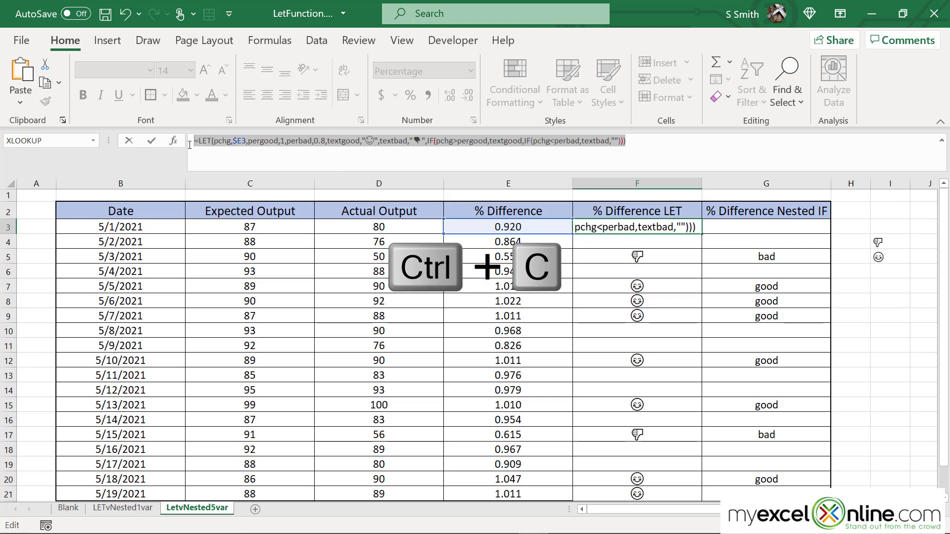
{"action": "key", "text": "Return"}
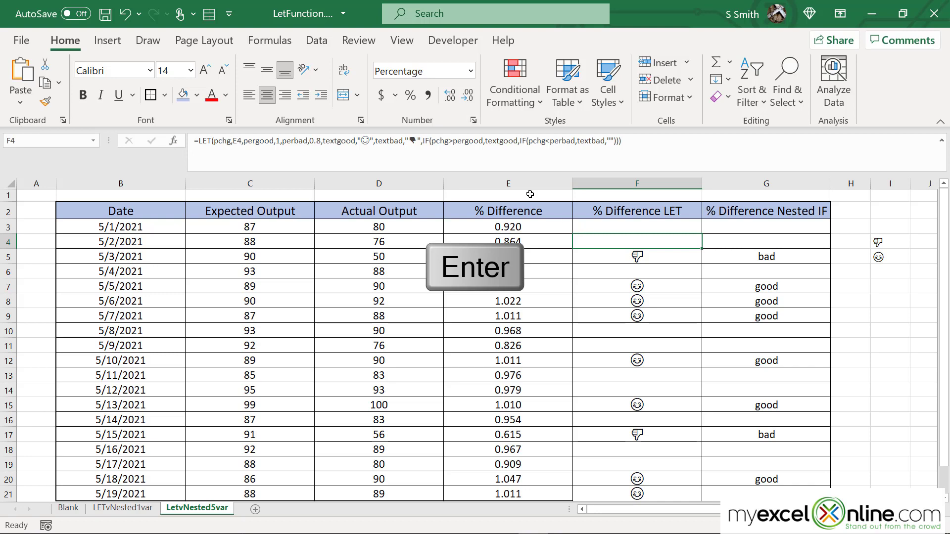
In Name Manager, create DisplayEmoji with Workbook scope, referring to the pasted LET formula.
{"action": "left_click", "coordinate": [266, 40]}
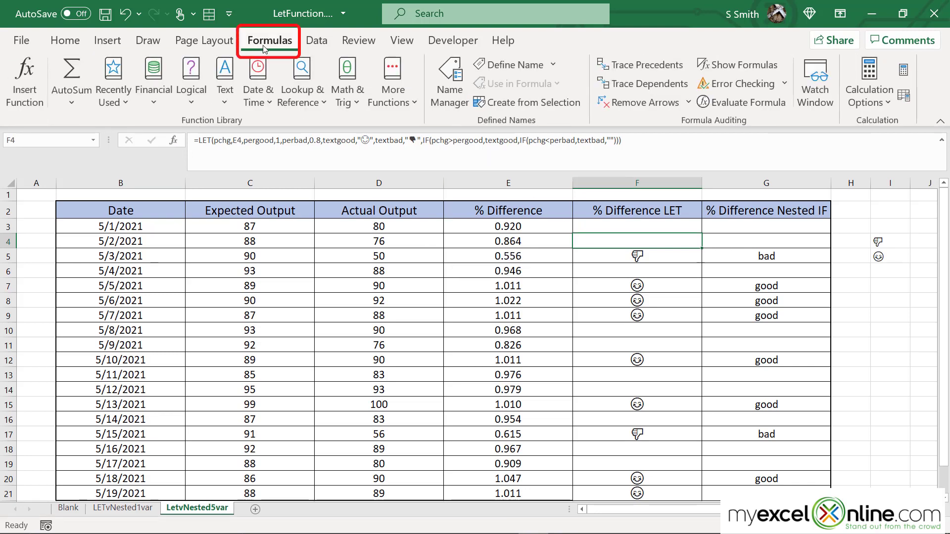
{"action": "left_click", "coordinate": [454, 84]}
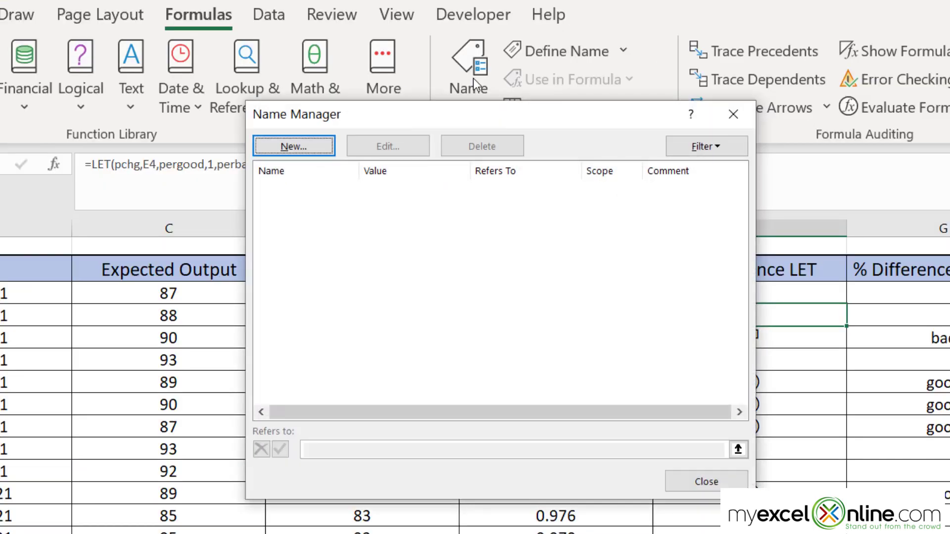
{"action": "left_click", "coordinate": [284, 144]}
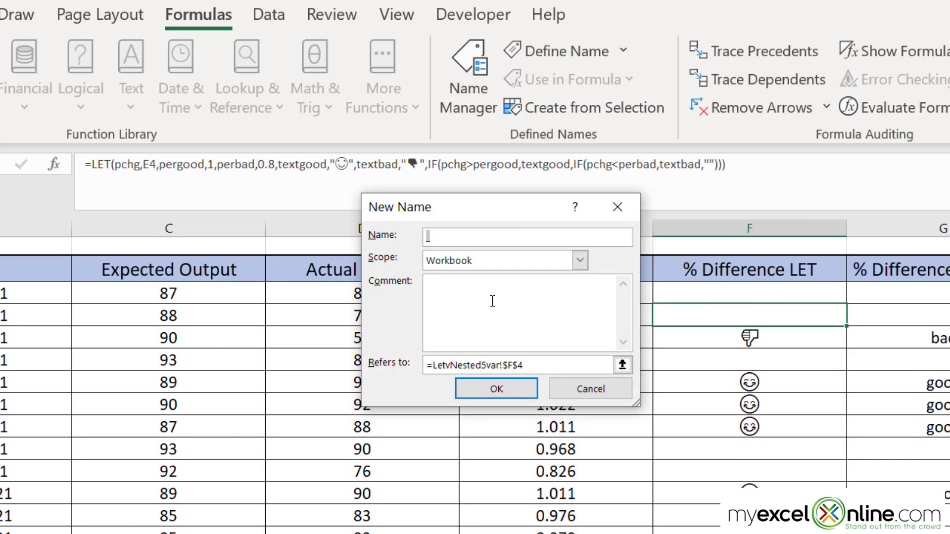
{"action": "type", "text": "DisplayEm"}
{"action": "type", "text": "oji"}
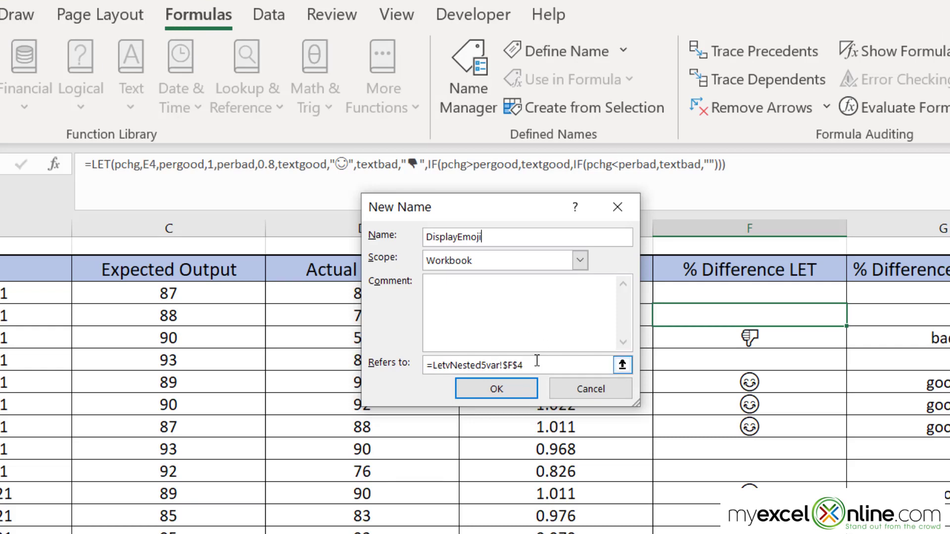
{"action": "left_click", "coordinate": [520, 365]}
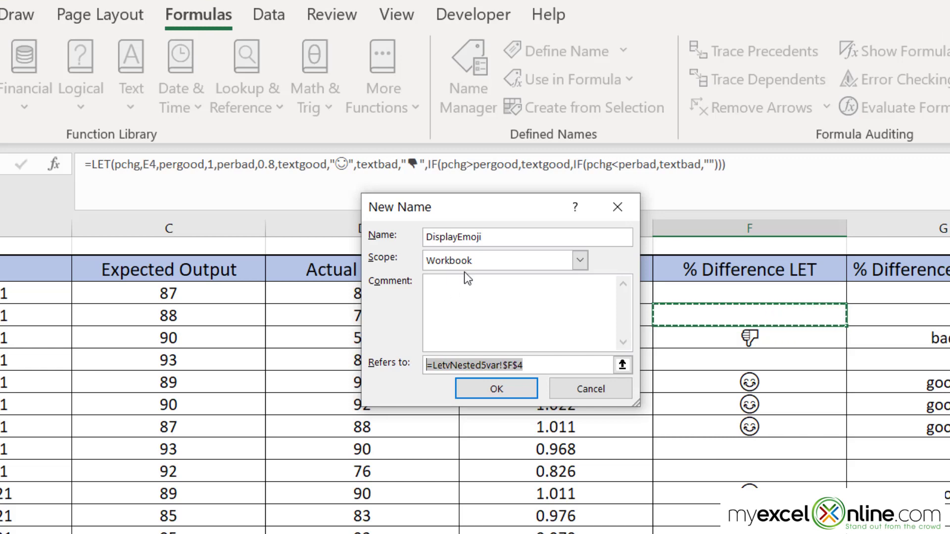
{"action": "key", "text": "ctrl+v"}
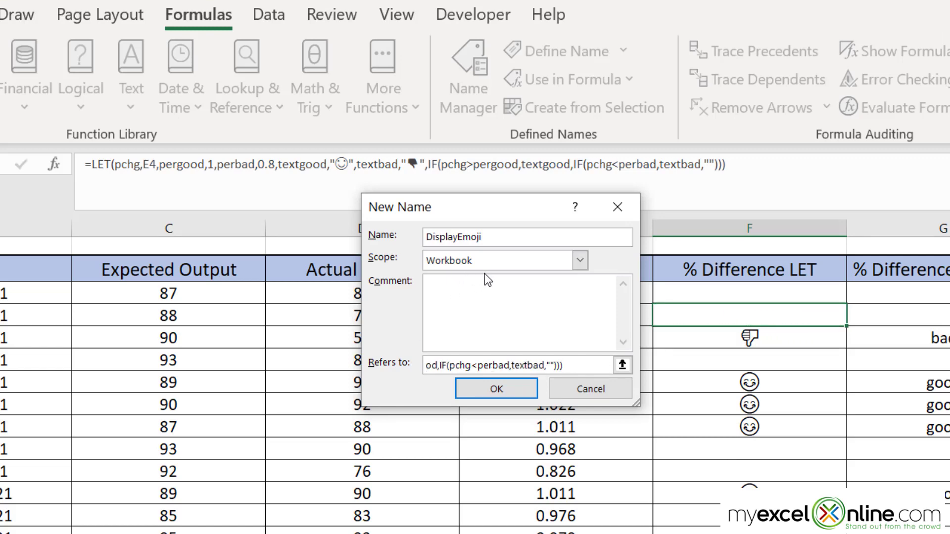
{"action": "left_click", "coordinate": [580, 261]}
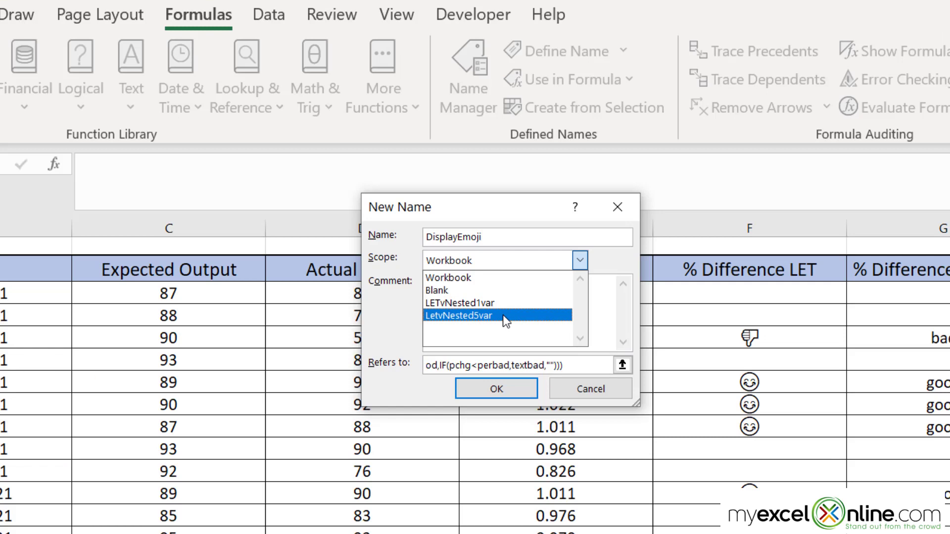
{"action": "left_click", "coordinate": [480, 281]}
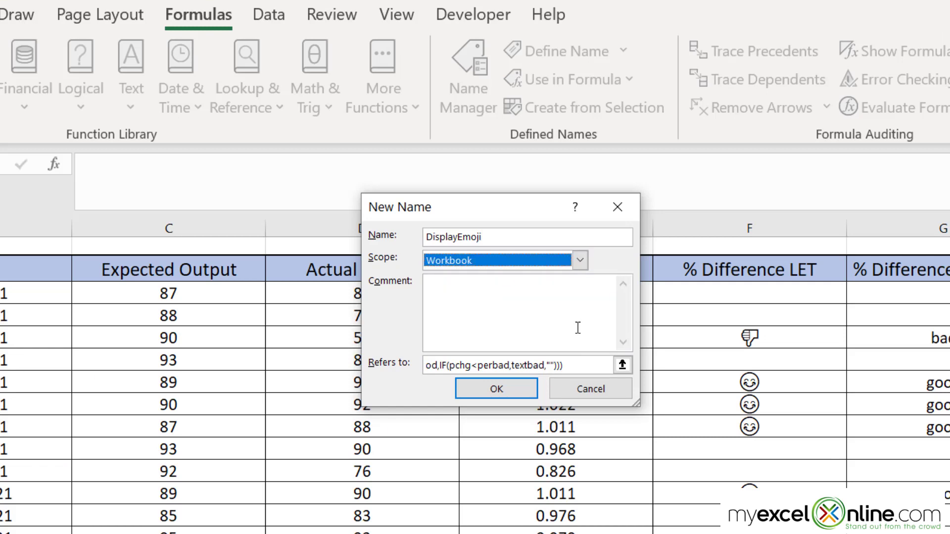
{"action": "left_click", "coordinate": [479, 391]}
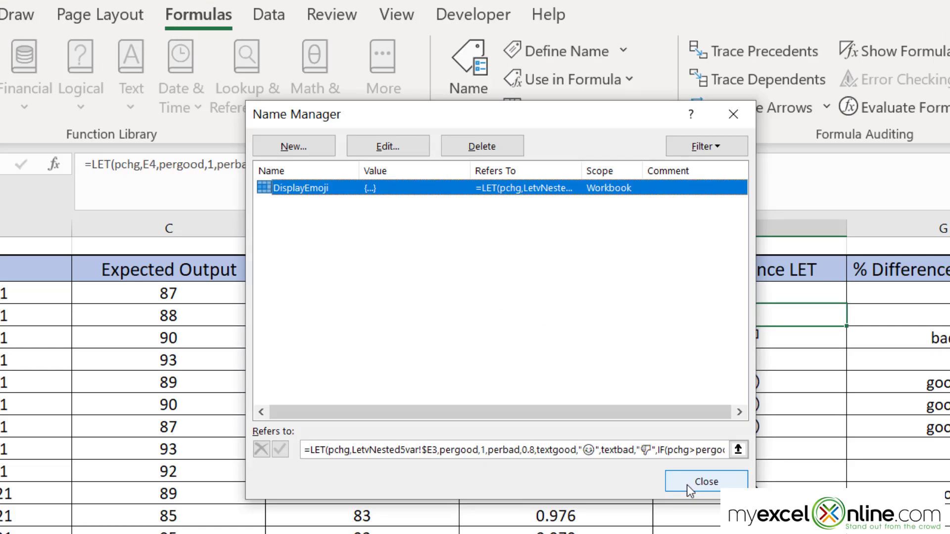
{"action": "left_click", "coordinate": [687, 485]}
Enter =DisplayEmoji in H3 and fill it down column H to H21.
{"action": "left_click", "coordinate": [852, 225]}
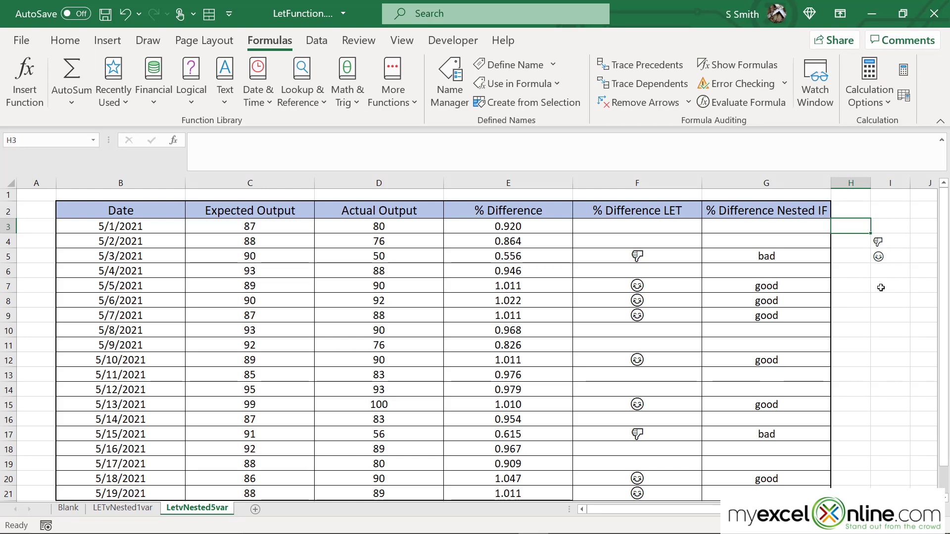
{"action": "type", "text": "=display"}
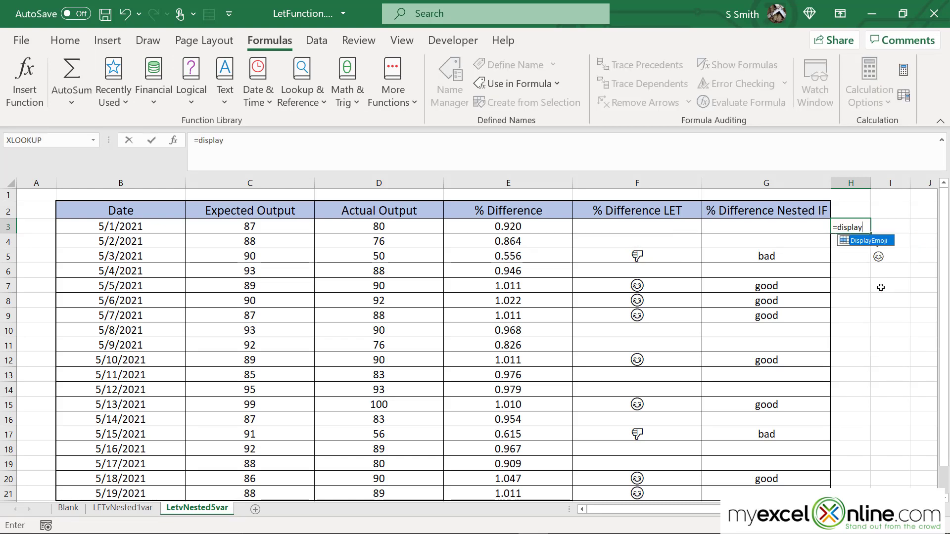
{"action": "type", "text": "emoji"}
{"action": "key", "text": "Return"}
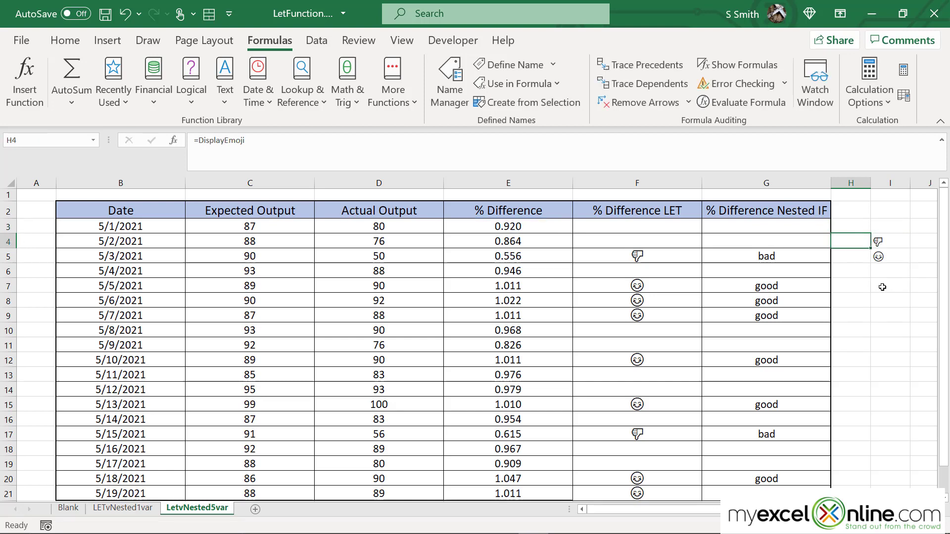
{"action": "key", "text": "Up"}
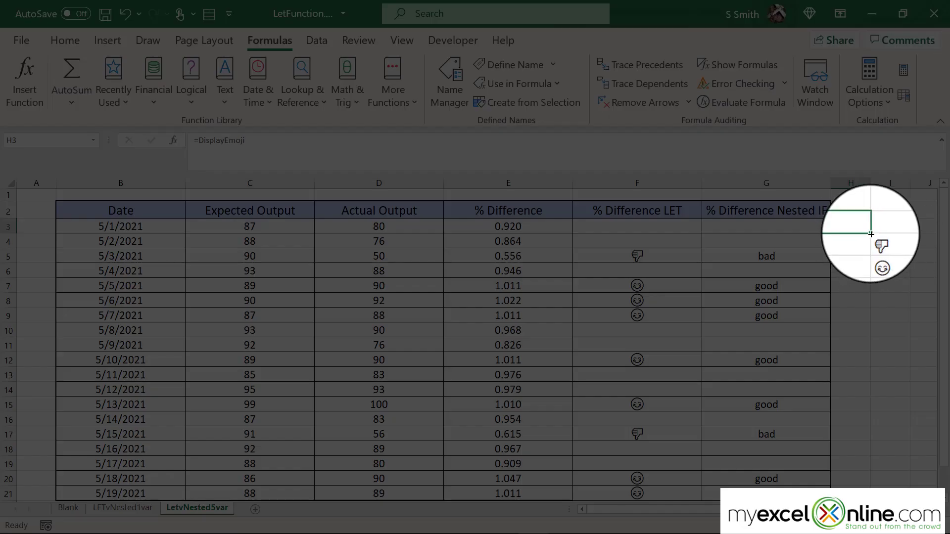
{"action": "double_click", "coordinate": [871, 234]}
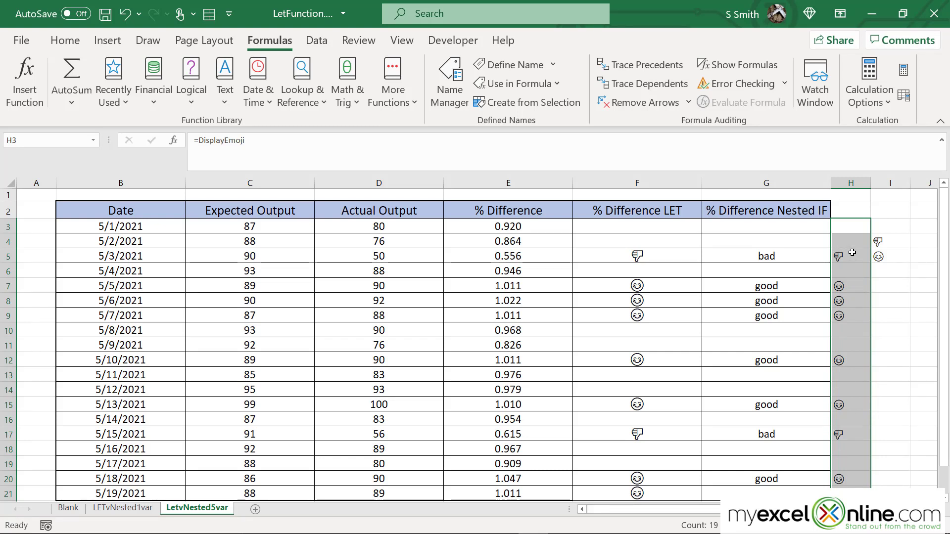
{"action": "left_click", "coordinate": [848, 255]}
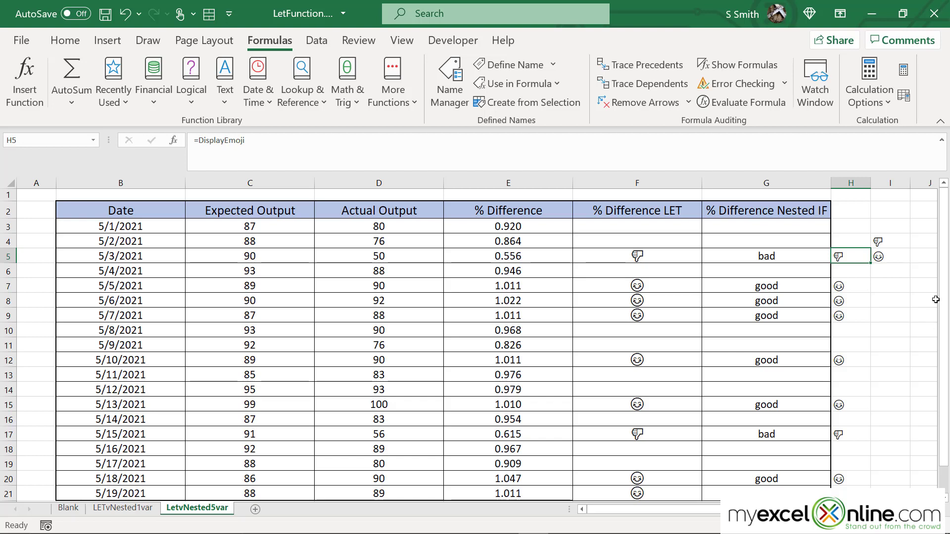